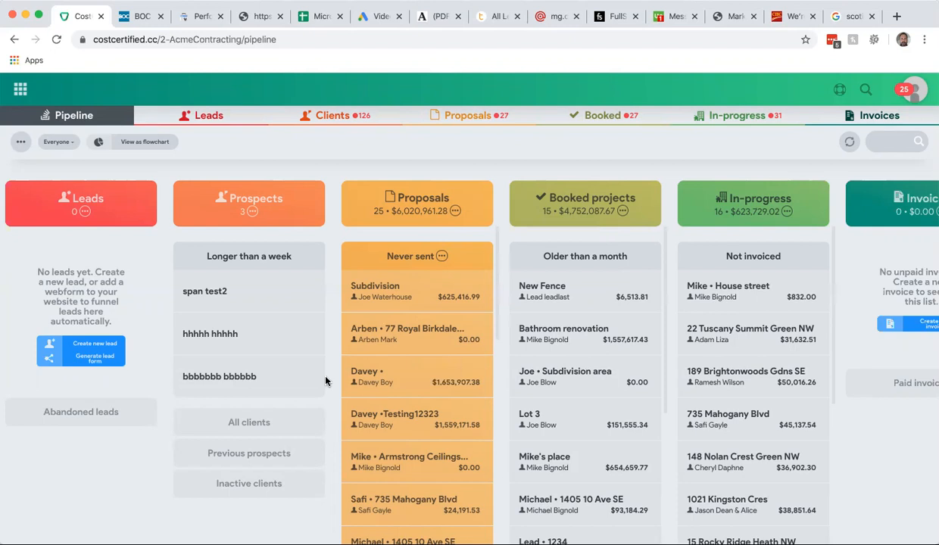
mouse_move(363, 338)
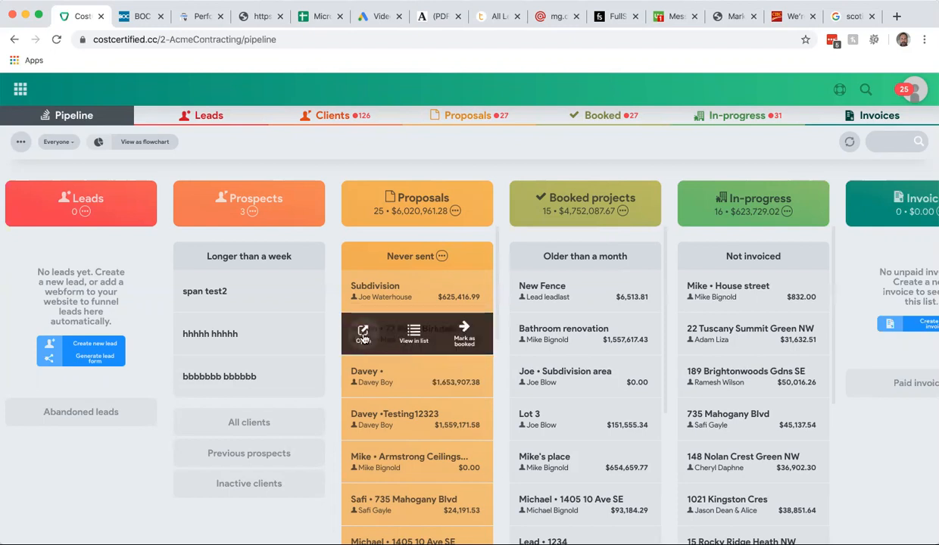
click(363, 333)
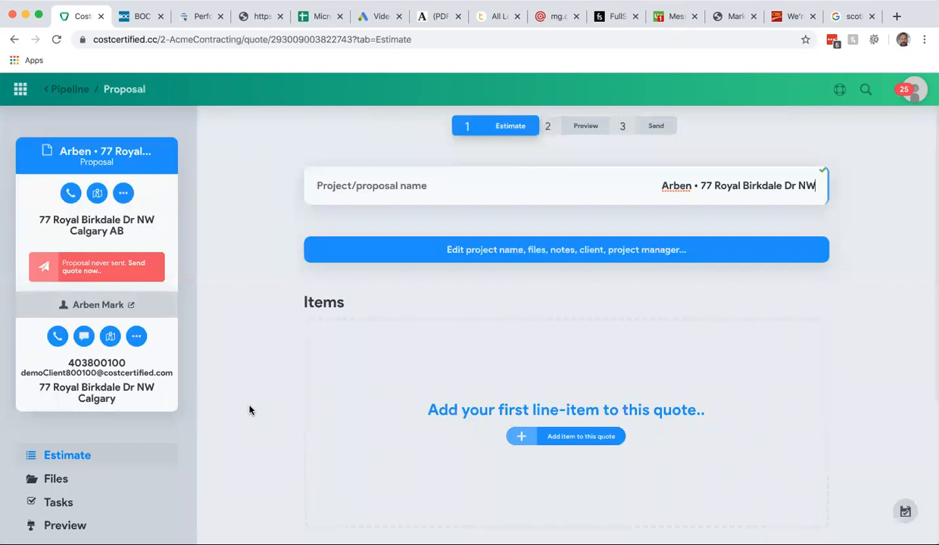
scroll(250, 411, down, 1)
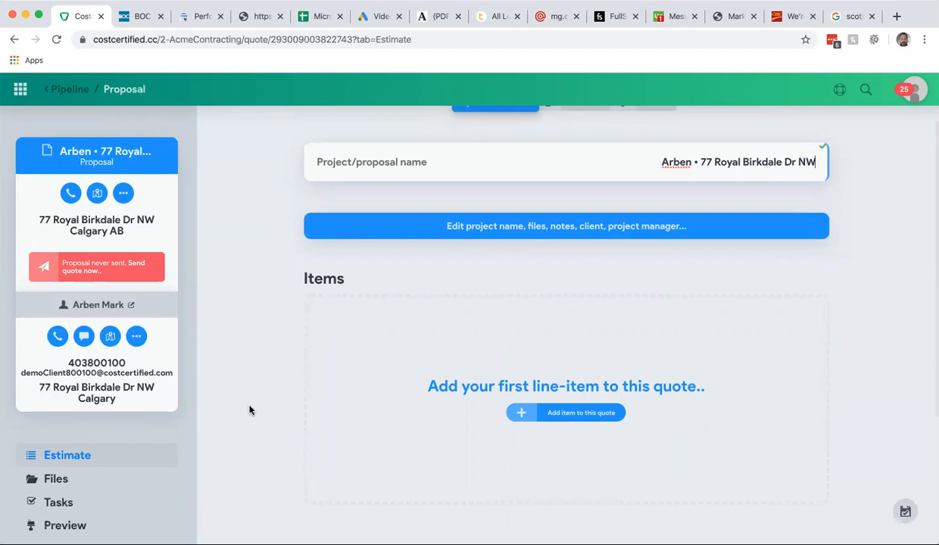
scroll(123, 486, down, 3)
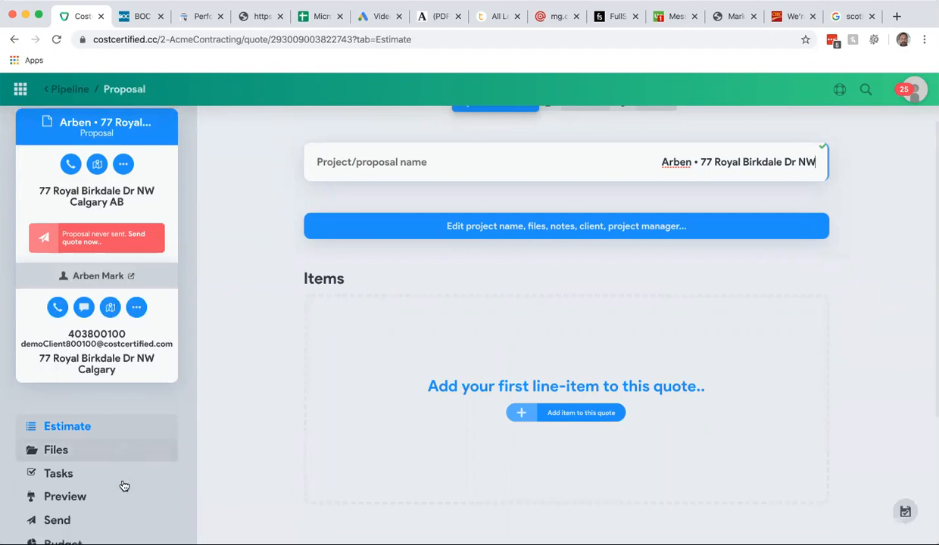
scroll(268, 415, up, 1)
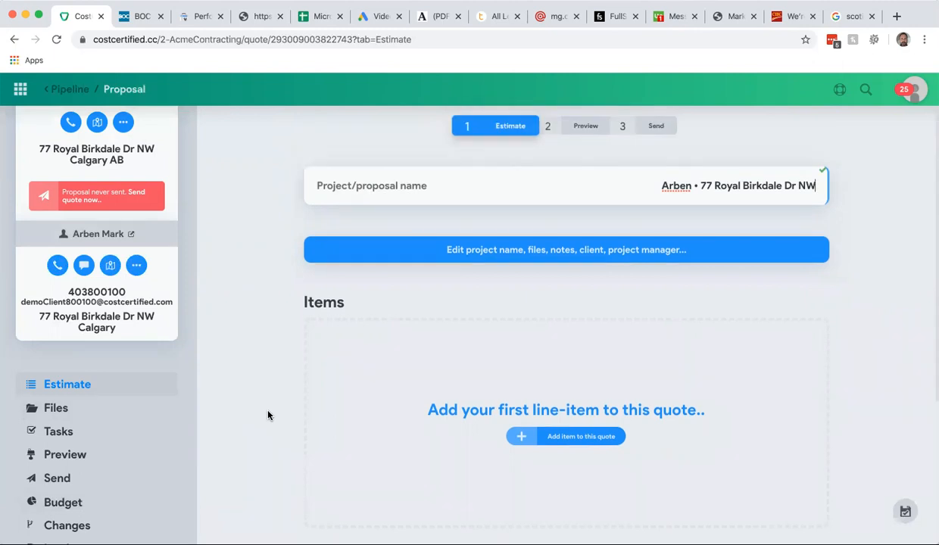
scroll(273, 409, down, 3)
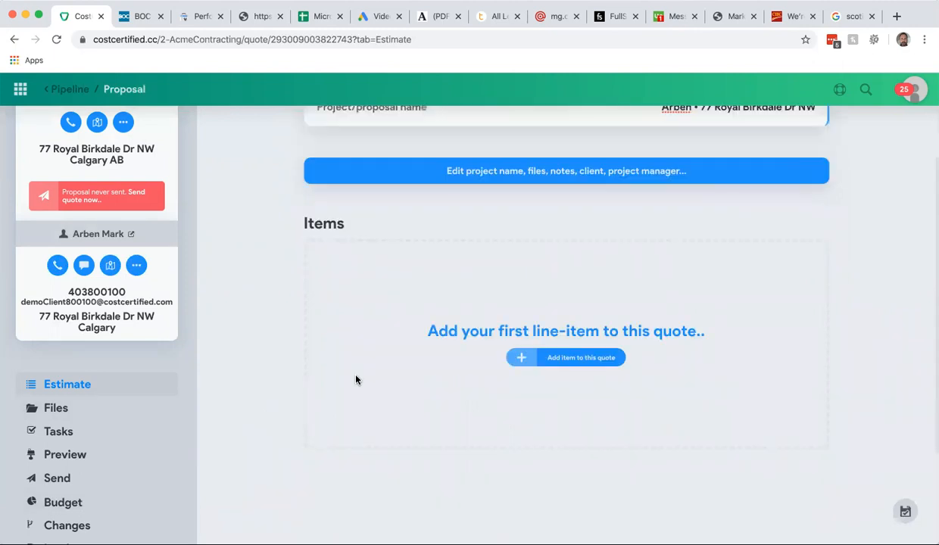
- Search the item catalogue for kitchen and add the Kitchen assembly priced 29,640.35 to the quote
click(570, 362)
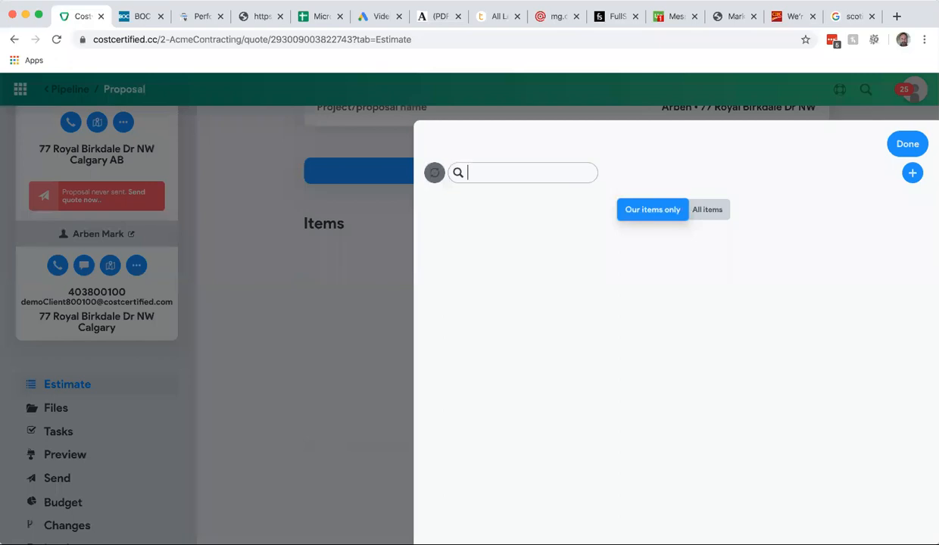
text(kitchen)
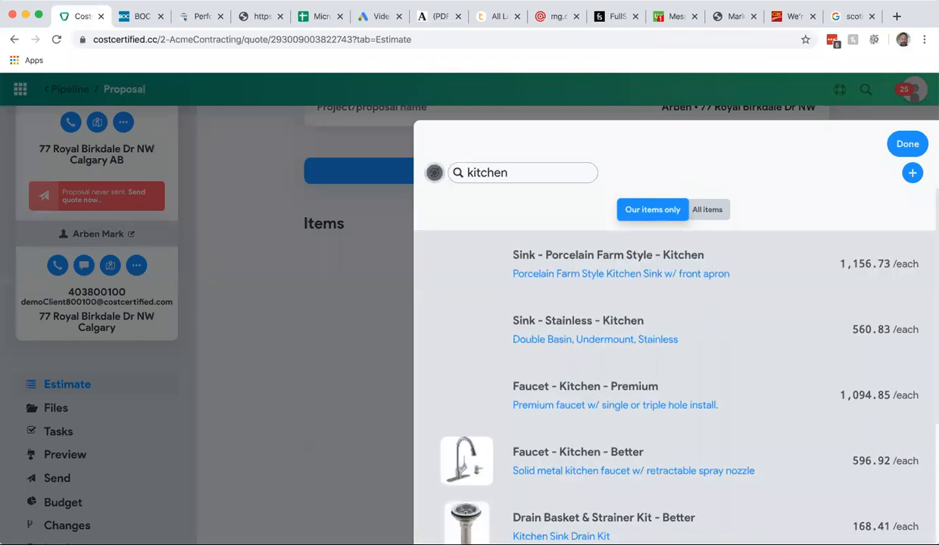
scroll(479, 299, down, 3)
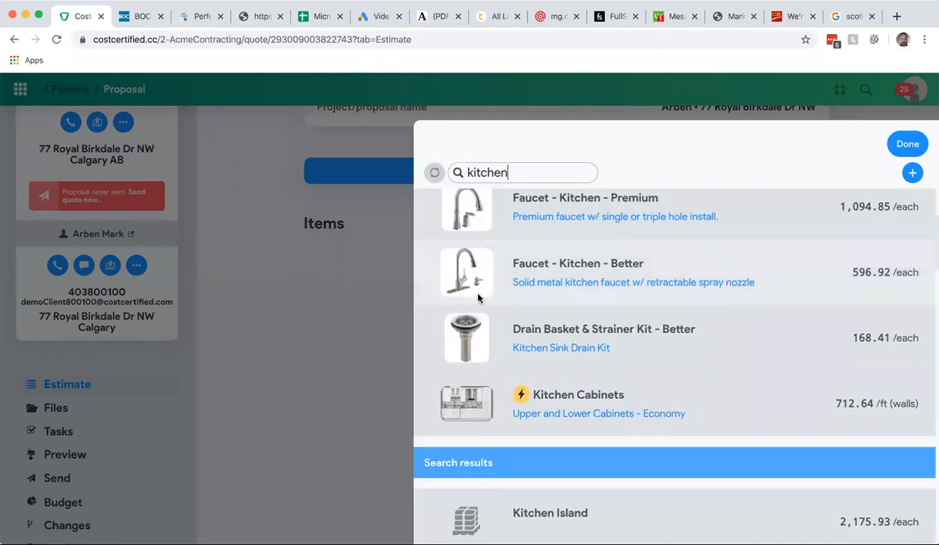
scroll(479, 299, down, 7)
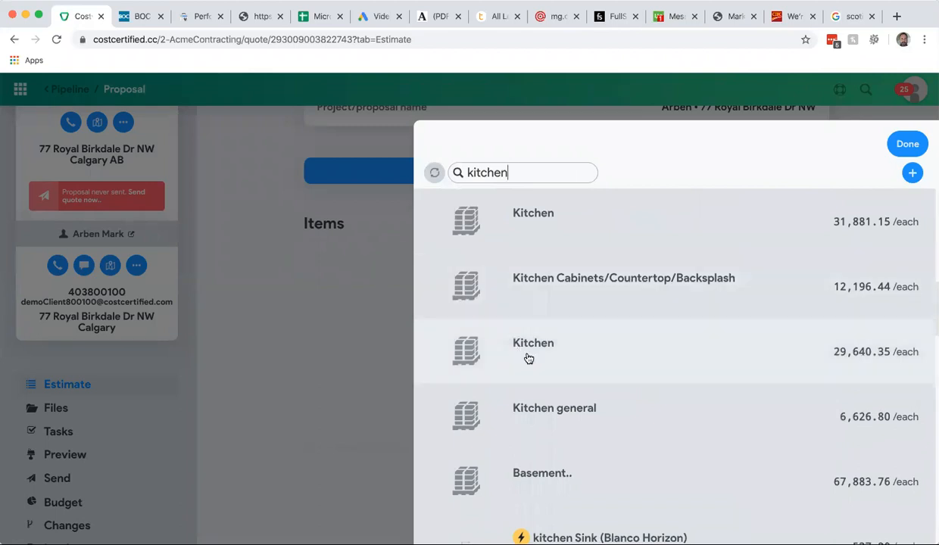
click(528, 358)
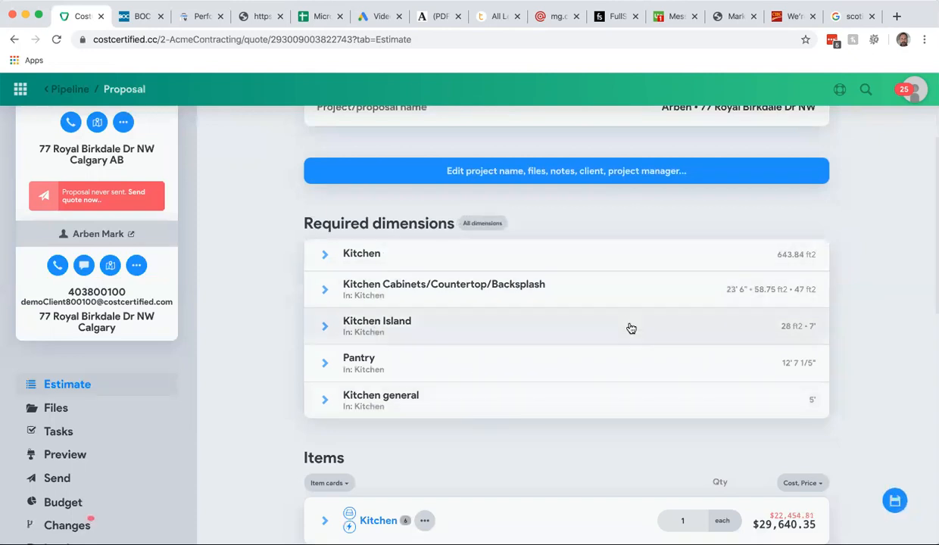
- Edit the Kitchen floor area formula in the calculator so its first dimension is 15' 10"
click(325, 256)
click(691, 299)
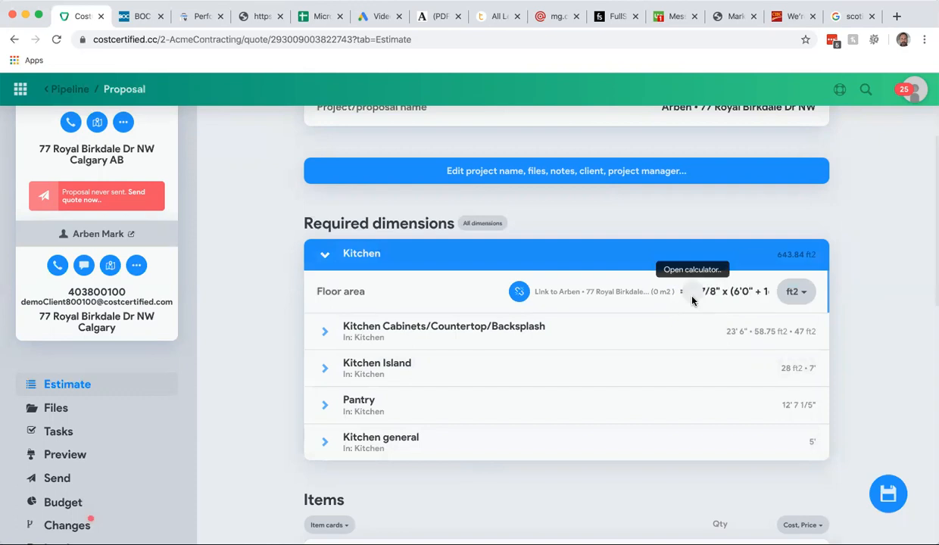
drag(584, 89, 564, 92)
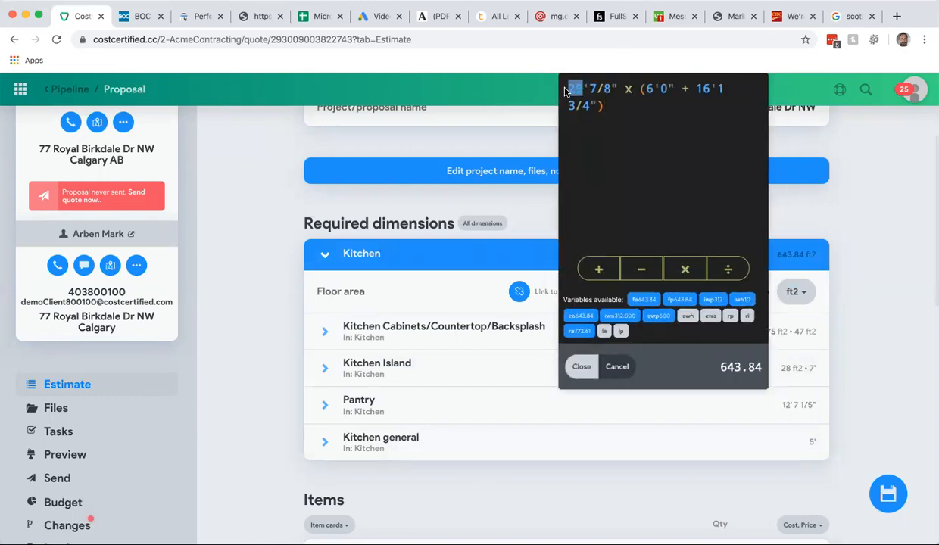
key(BackSpace)
click(605, 107)
text(15)
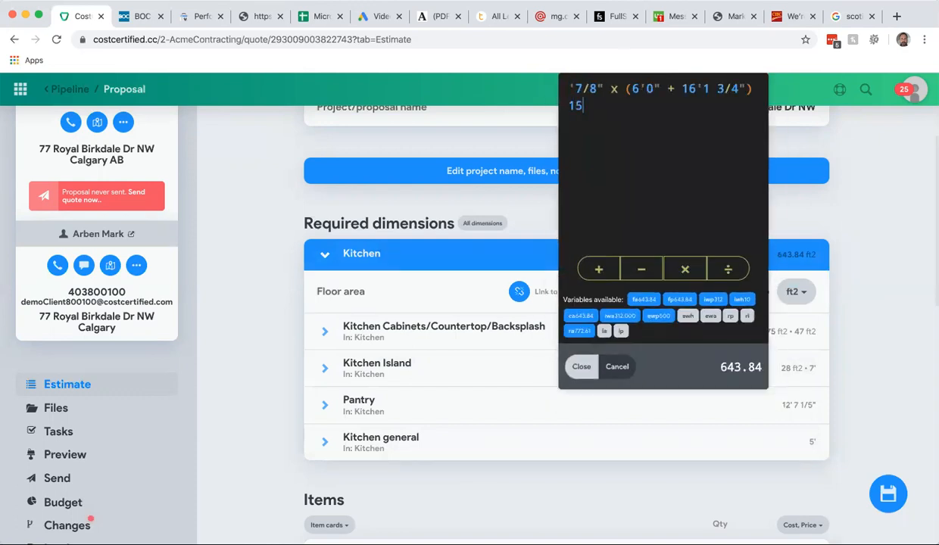
drag(591, 107, 569, 106)
key(BackSpace)
drag(599, 90, 569, 90)
key(BackSpace)
text(15)
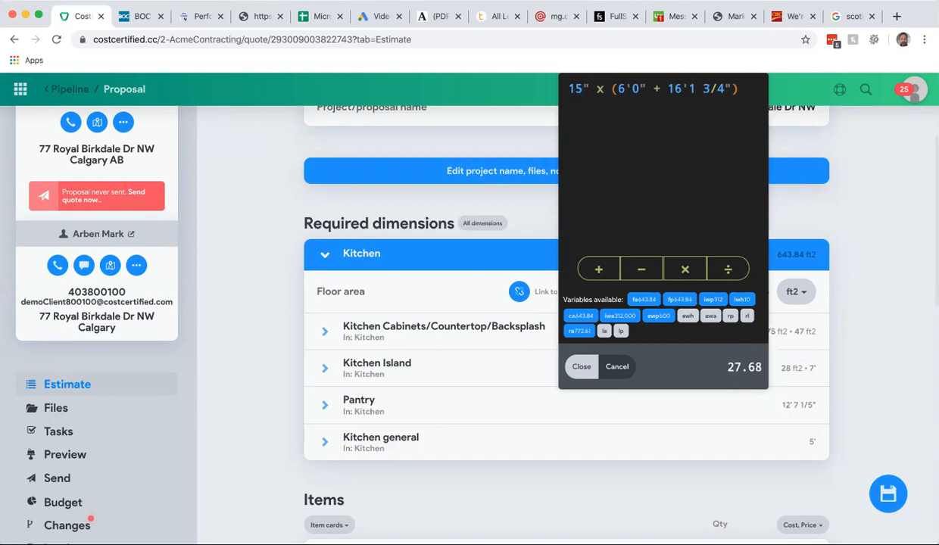
text(d')
key(BackSpace)
key(BackSpace)
key(Return)
key(BackSpace)
key(BackSpace)
key(BackSpace)
text(' )
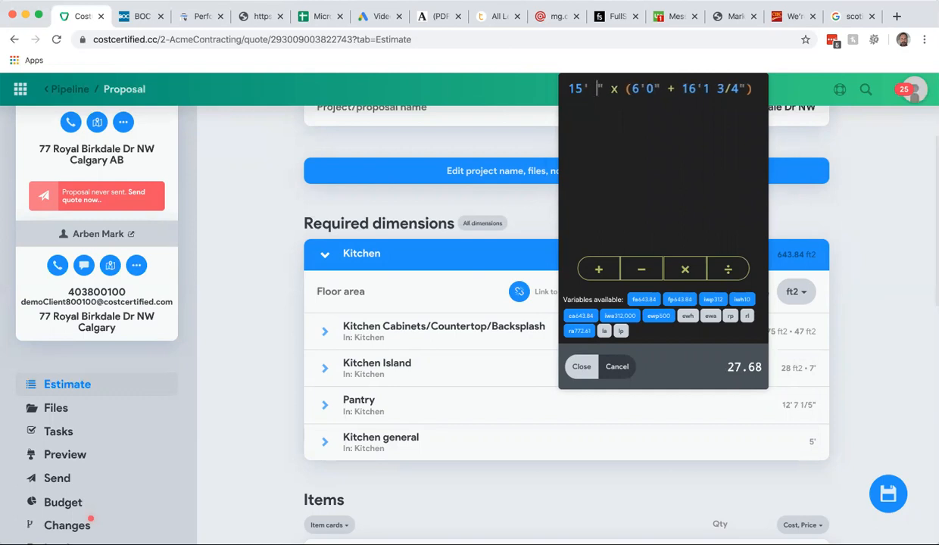
text(10)
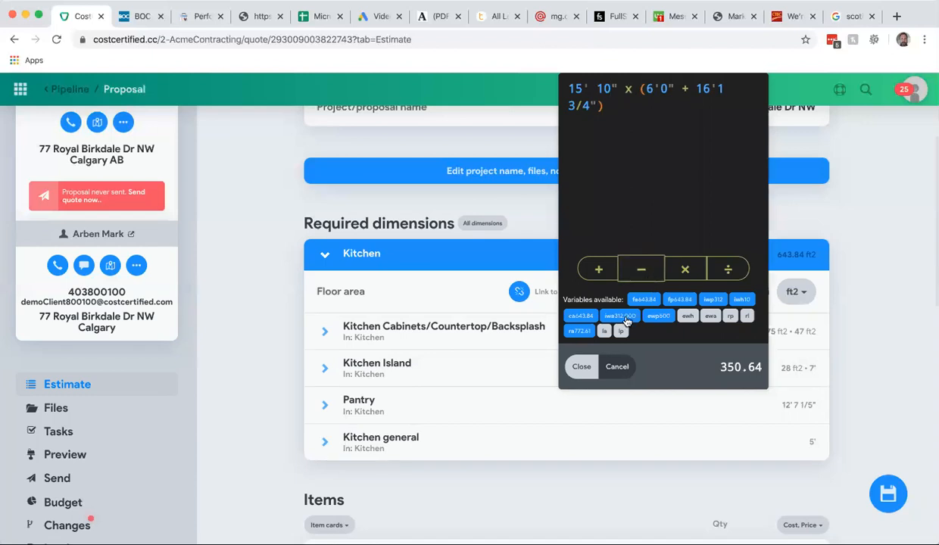
click(582, 368)
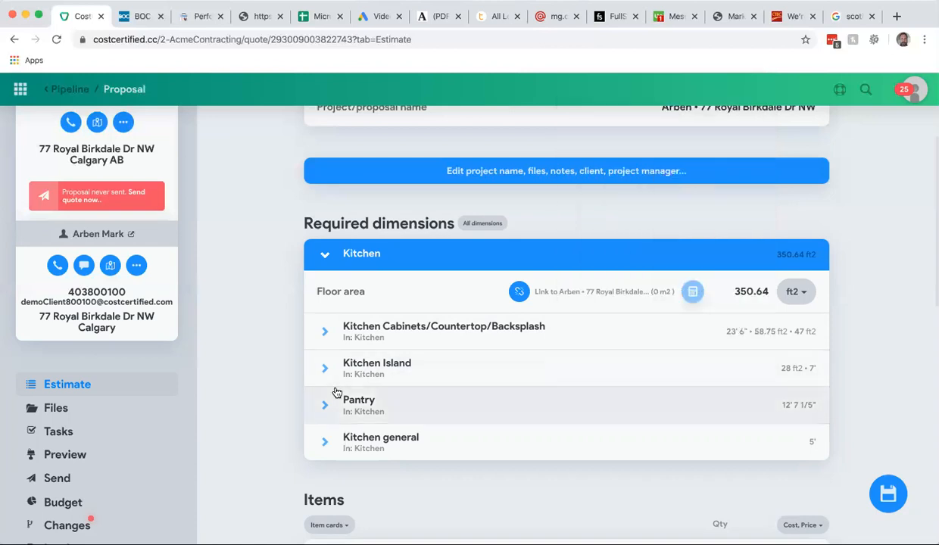
- Set the Kitchen Cabinets/Countertop/Backsplash interior wall perimeter to 30 ft
scroll(551, 424, down, 5)
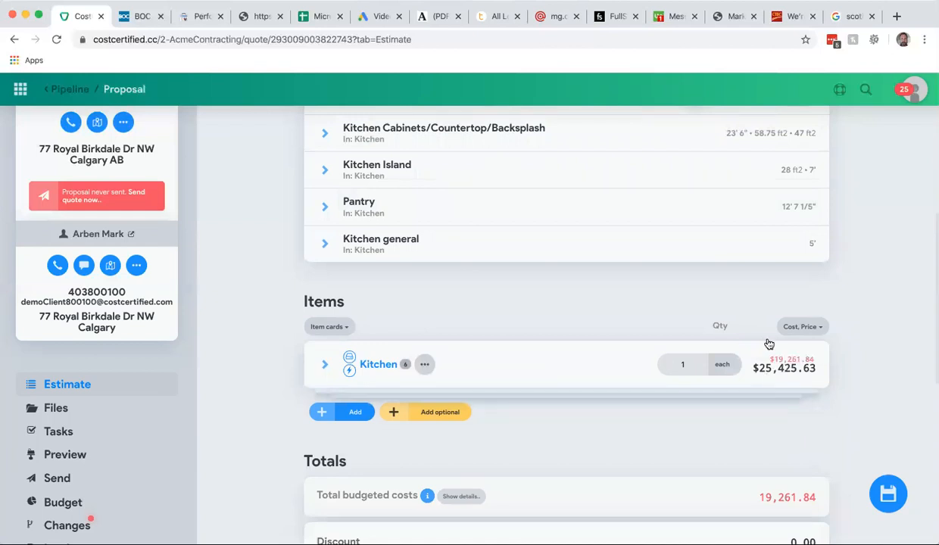
scroll(726, 325, up, 1)
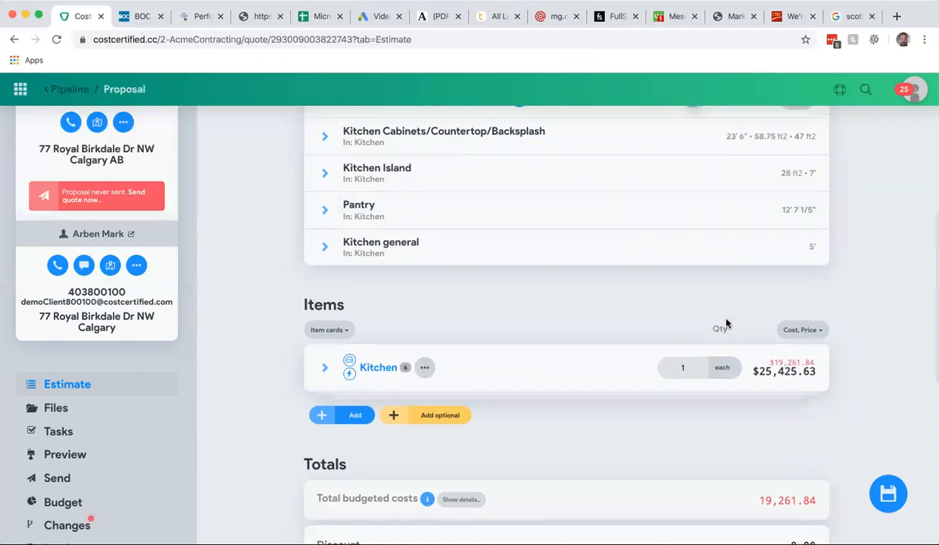
scroll(726, 325, up, 5)
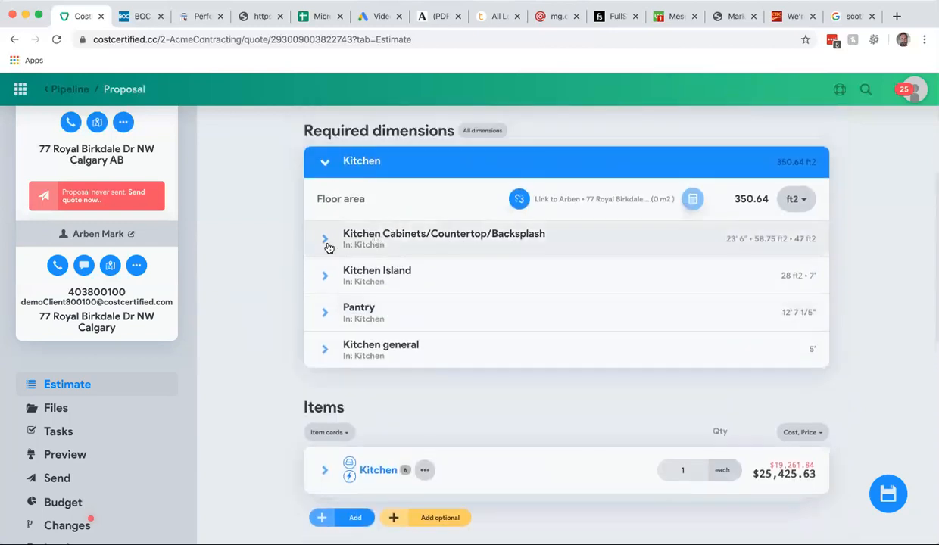
click(324, 240)
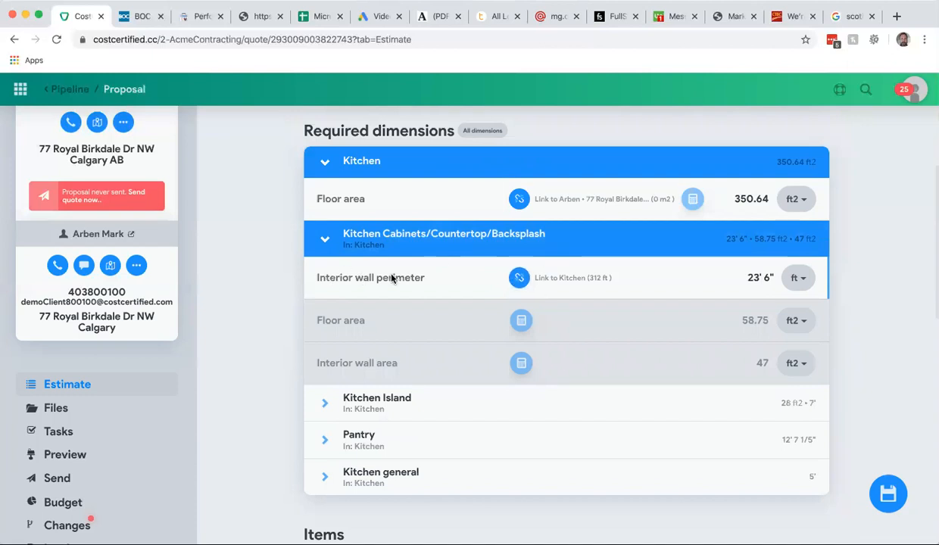
click(762, 281)
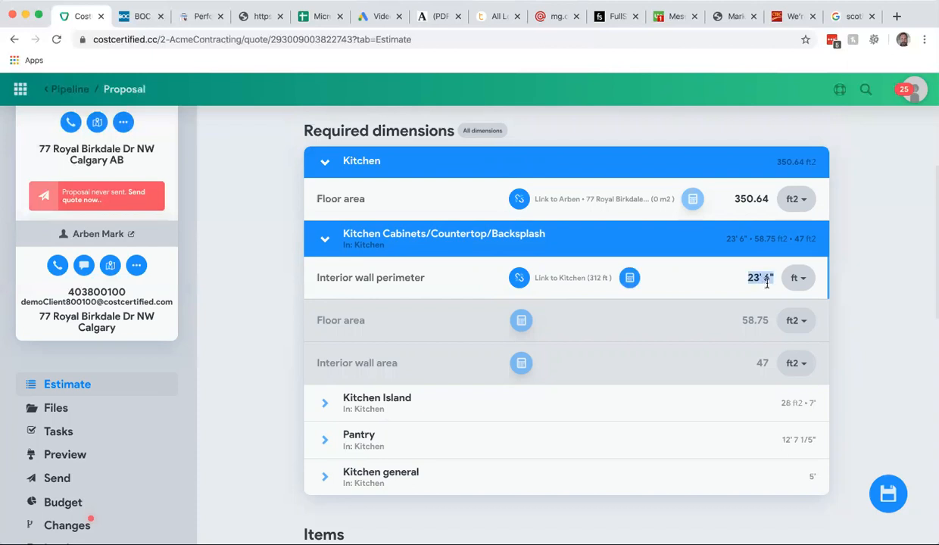
text(30)
key(Return)
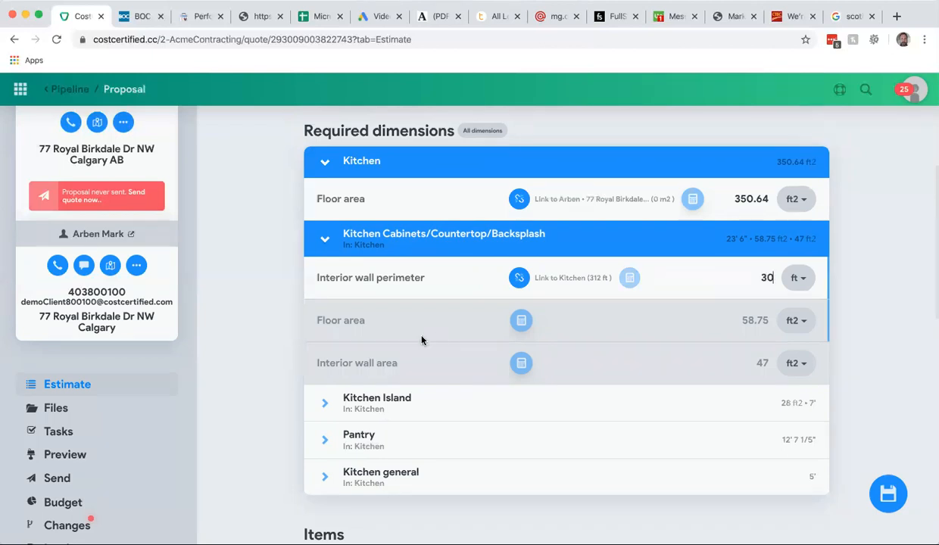
scroll(671, 456, down, 3)
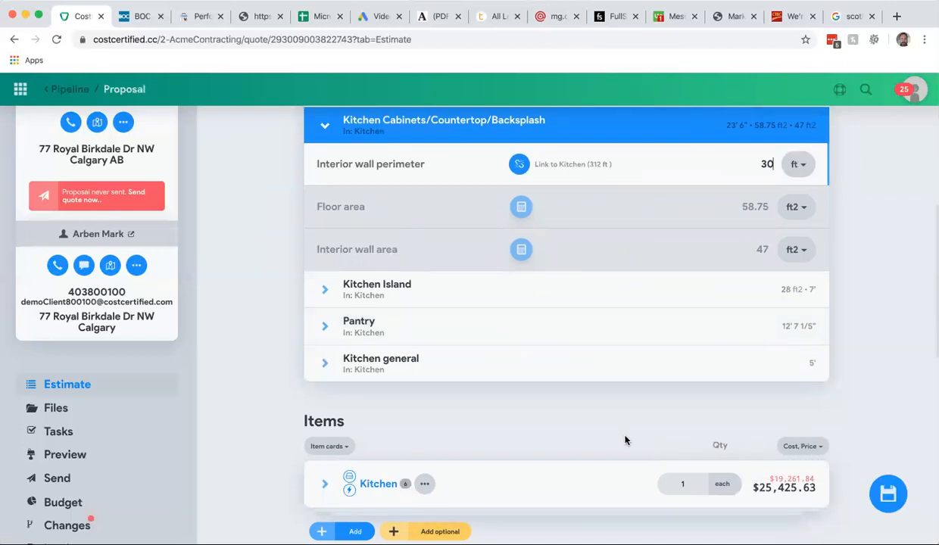
key(Return)
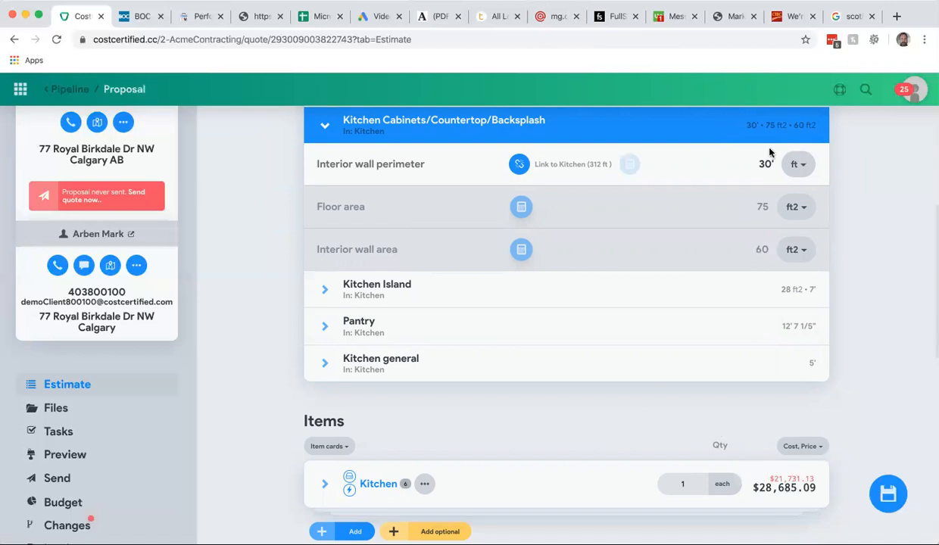
- Set the Kitchen Island interior wall perimeter to 8 ft
mouse_move(630, 165)
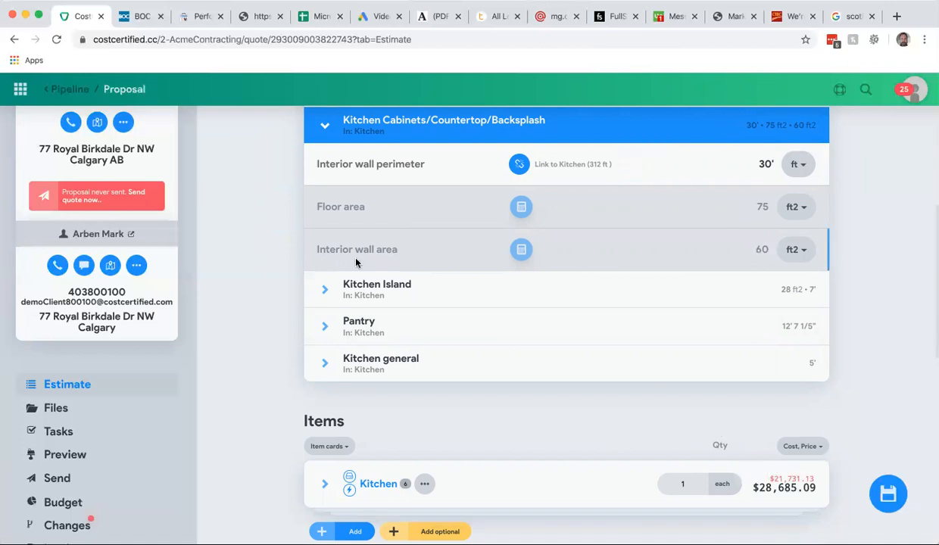
click(325, 290)
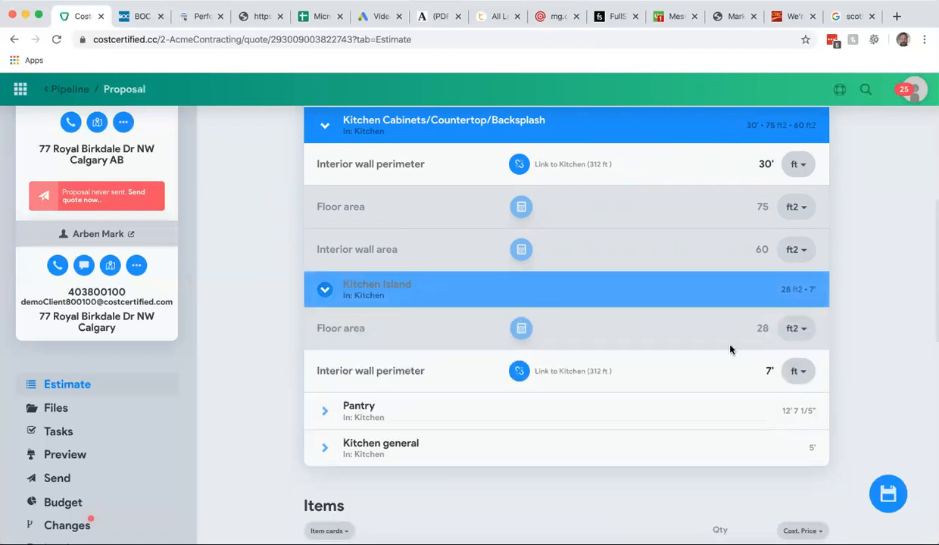
mouse_move(748, 373)
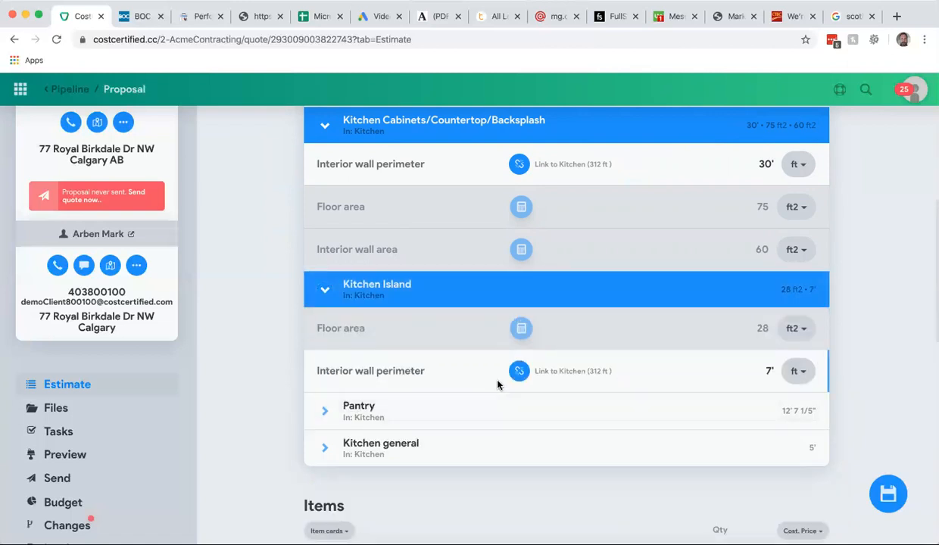
click(769, 371)
text(8)
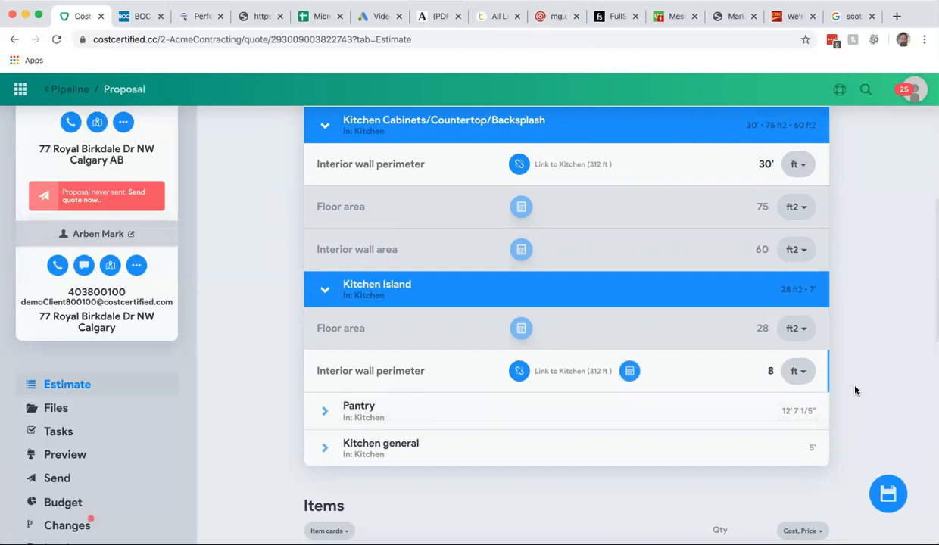
scroll(855, 391, down, 1)
key(Return)
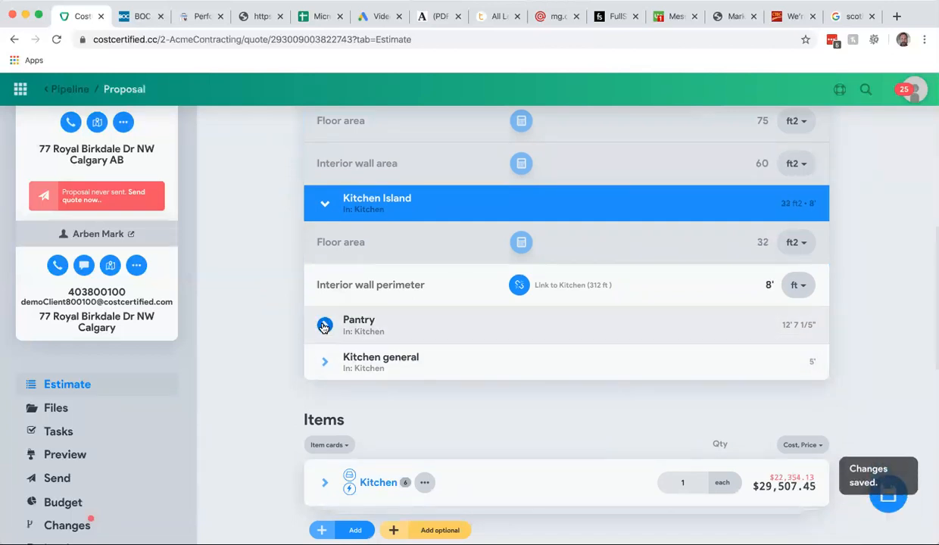
- Expand the Pantry and Kitchen general dimensions to review their interior wall perimeters
click(323, 326)
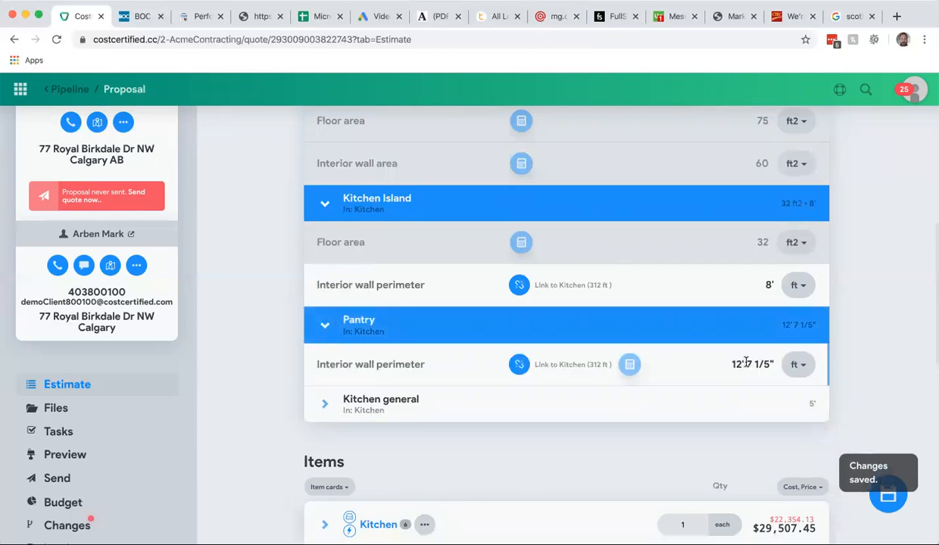
click(324, 325)
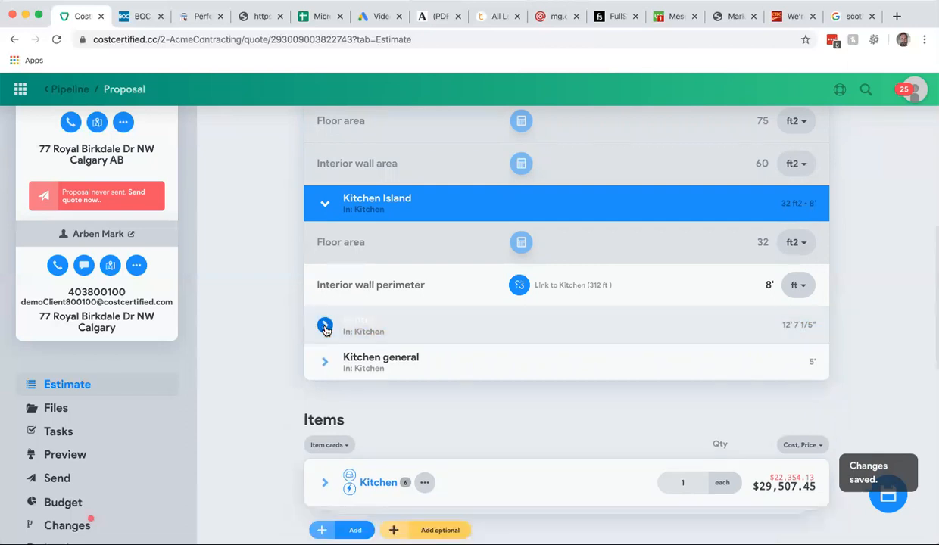
click(324, 363)
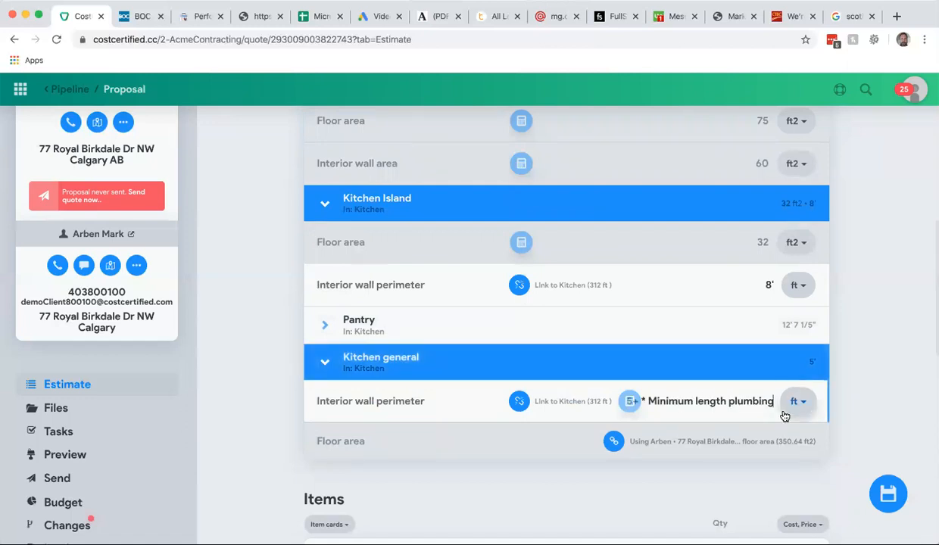
click(327, 364)
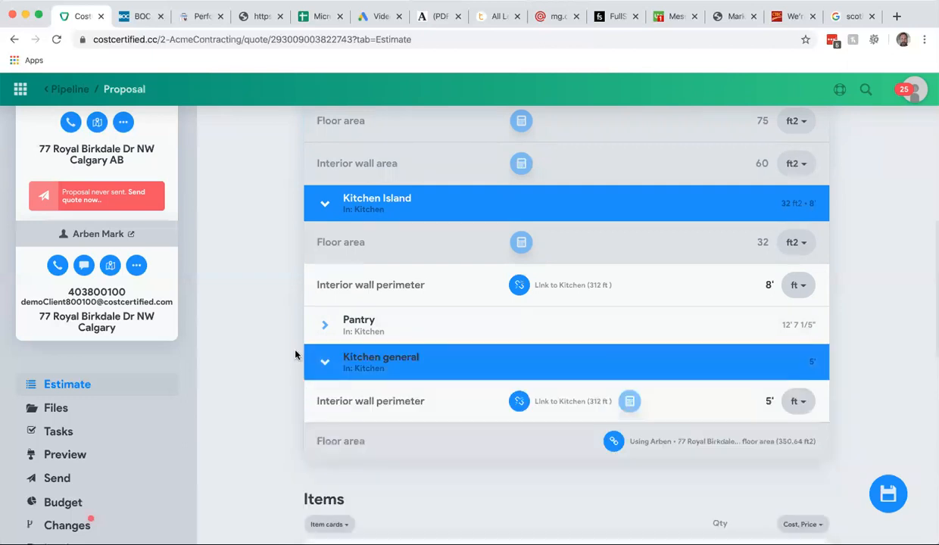
click(327, 364)
scroll(281, 335, up, 2)
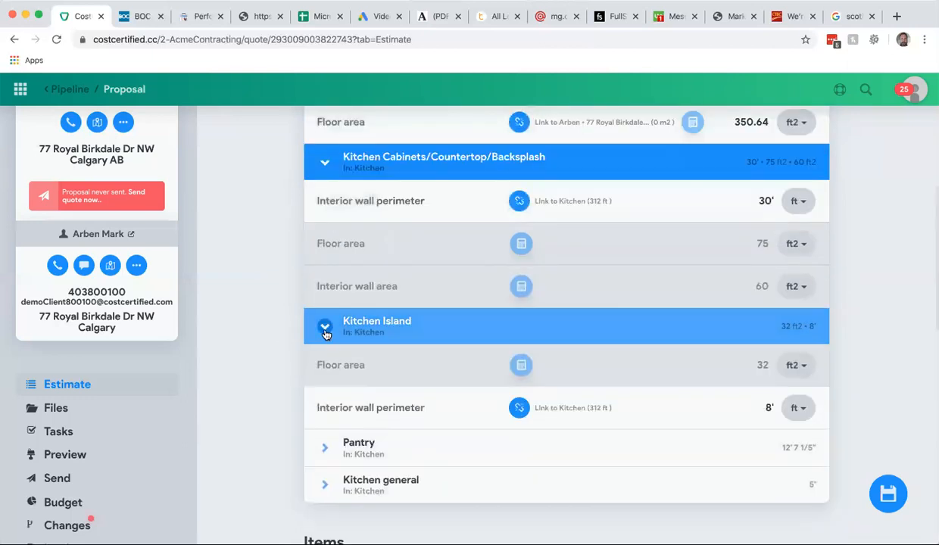
- Collapse the Kitchen Island, Kitchen Cabinets/Countertop/Backsplash and Kitchen dimension groups and review the estimate's dimensions and items
click(325, 328)
scroll(280, 304, up, 2)
click(325, 299)
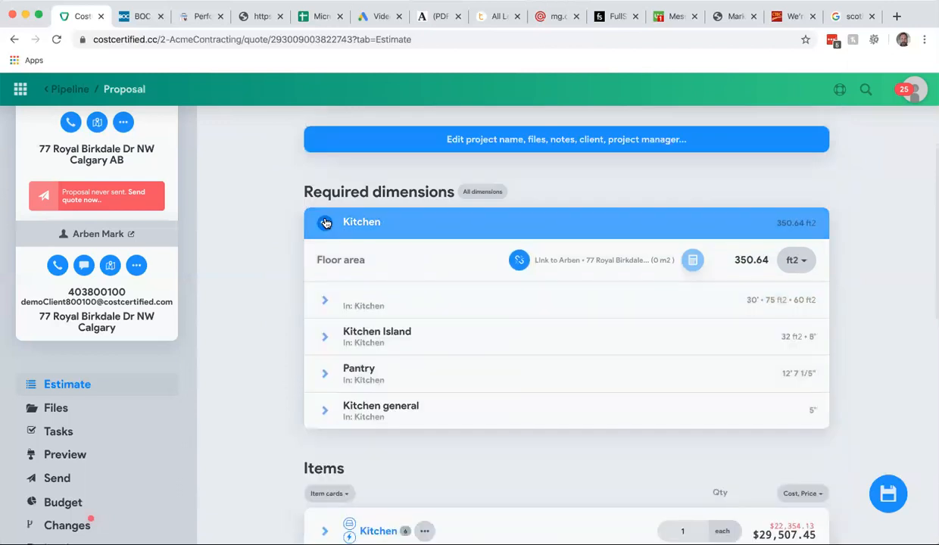
click(325, 223)
scroll(631, 428, down, 2)
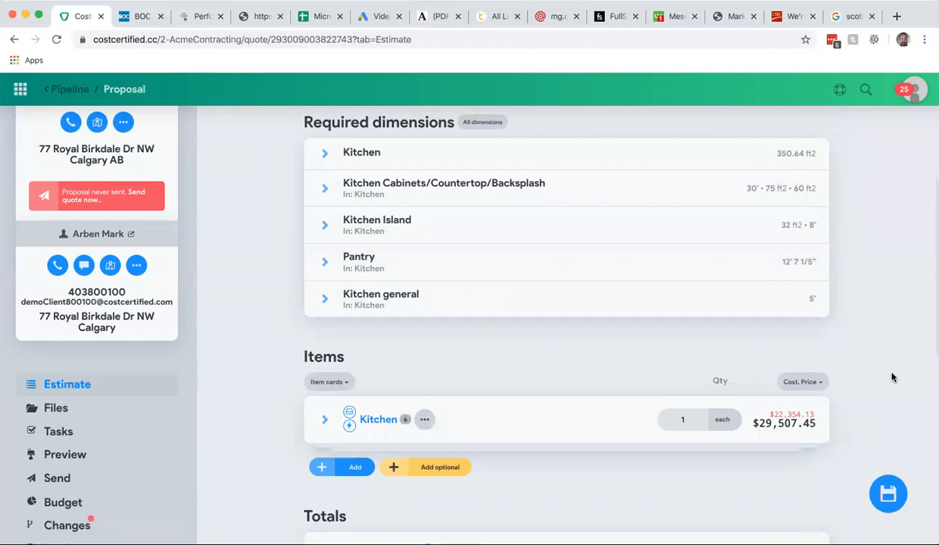
scroll(892, 377, up, 3)
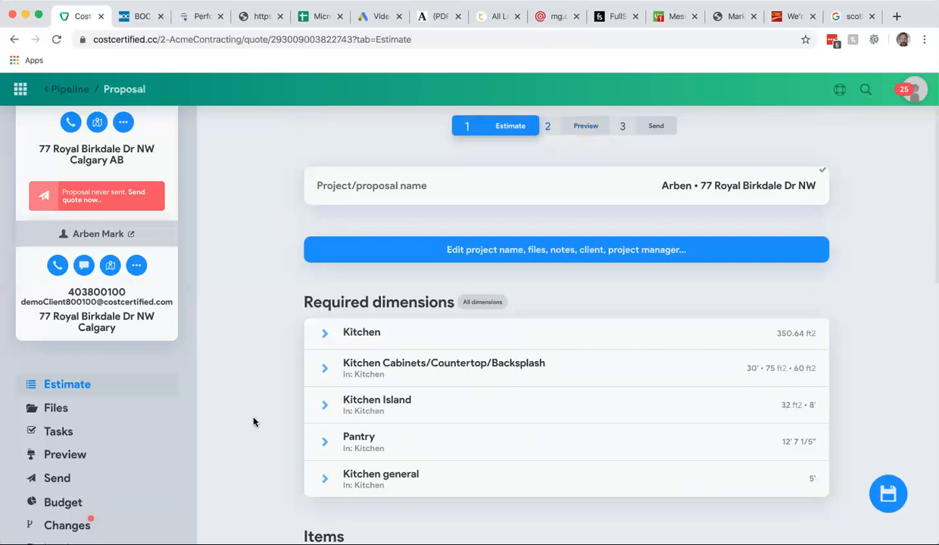
scroll(245, 403, down, 1)
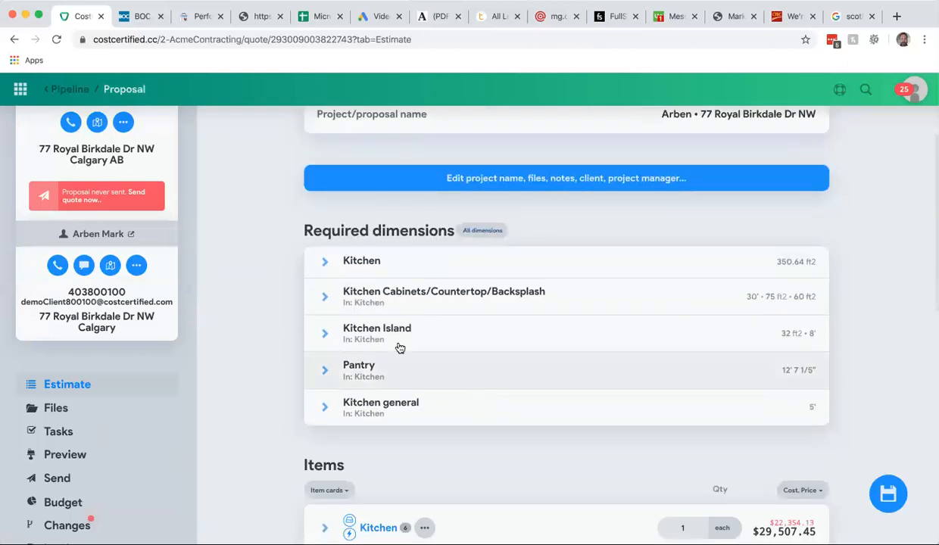
scroll(311, 341, down, 2)
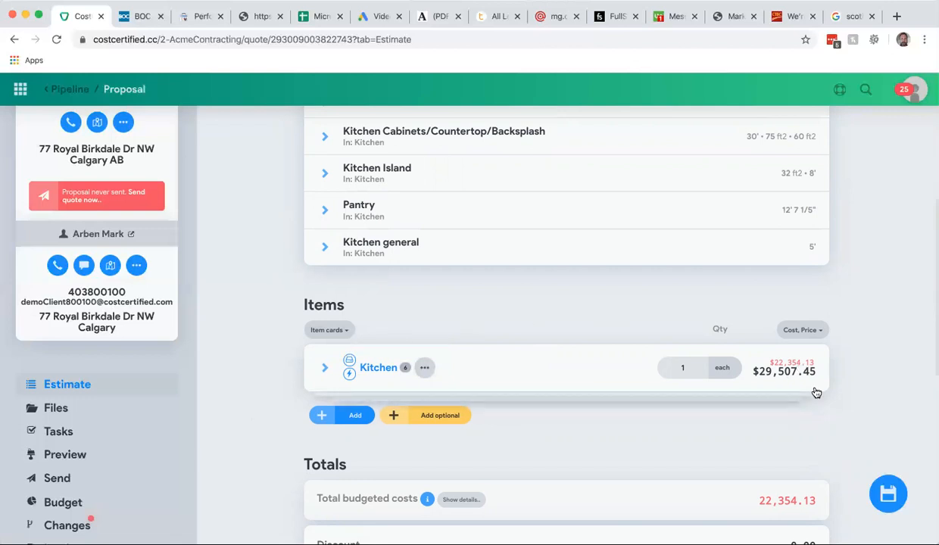
scroll(815, 391, up, 1)
scroll(816, 392, up, 4)
scroll(816, 392, up, 2)
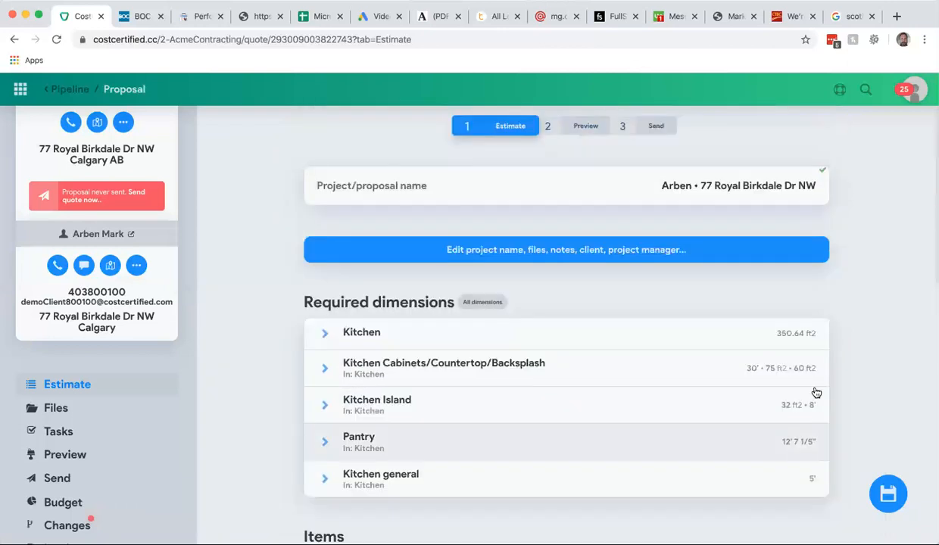
- Open the proposal preview and scroll through the Kitchen summary and project totals
click(569, 126)
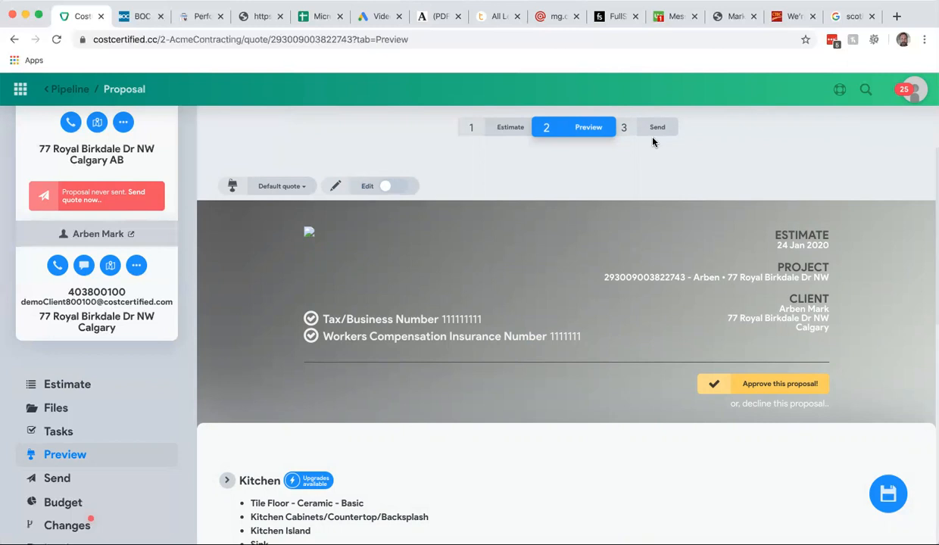
scroll(577, 229, down, 3)
scroll(577, 228, up, 3)
scroll(575, 229, down, 3)
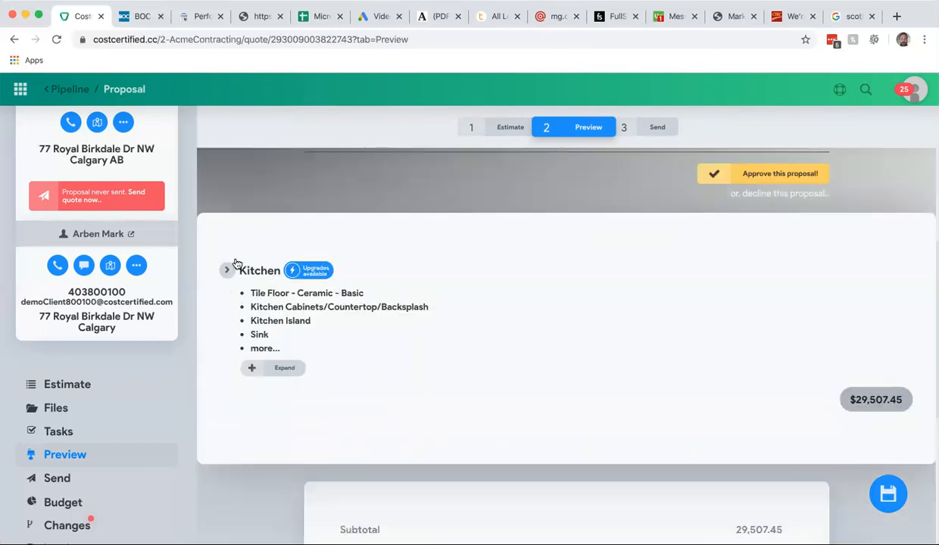
scroll(479, 391, down, 2)
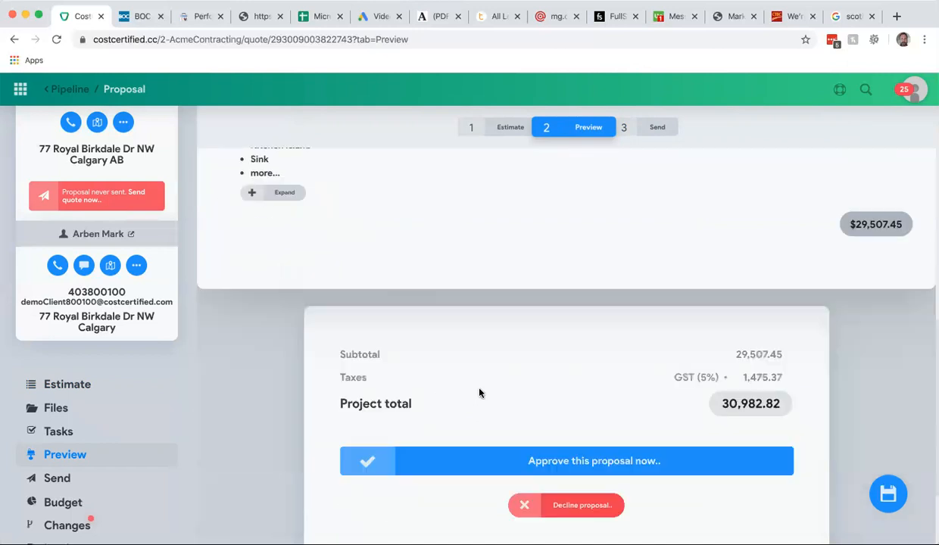
scroll(480, 393, up, 2)
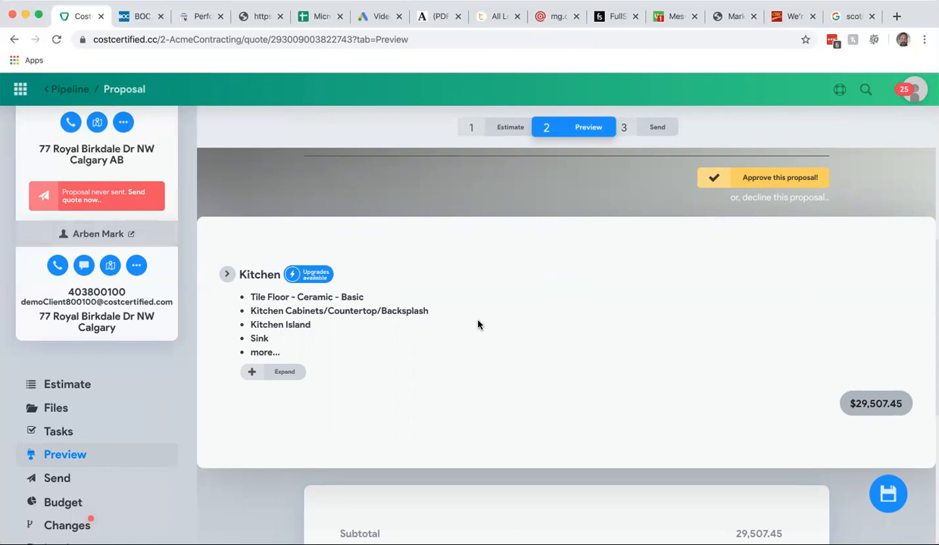
- Expand the Kitchen upgrades and view the Tile Floor - Natural Stone upgrade details without upgrading
click(309, 275)
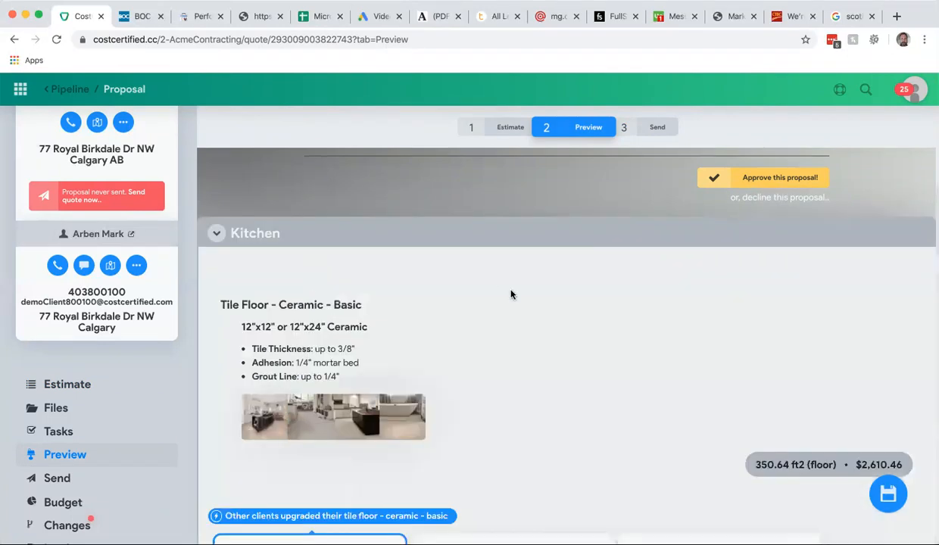
scroll(512, 294, down, 3)
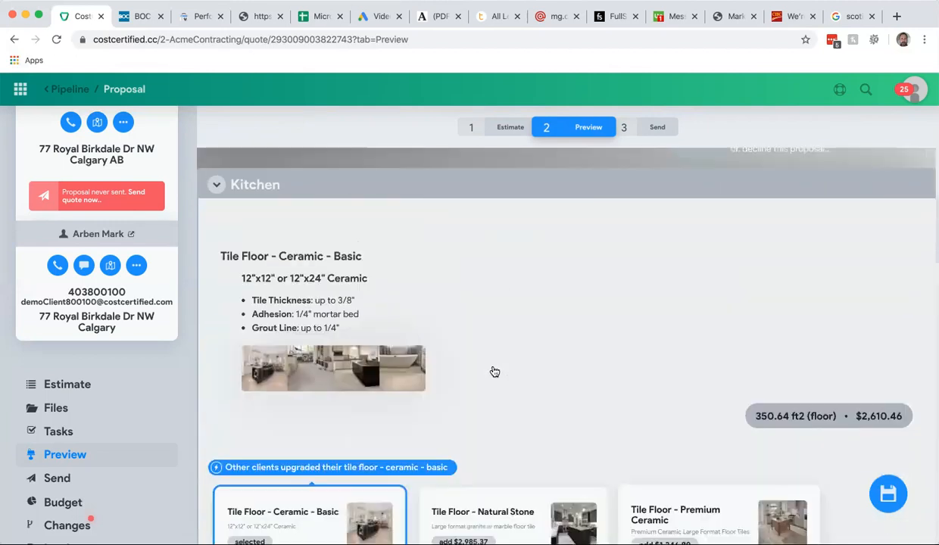
scroll(494, 374, up, 2)
scroll(493, 371, down, 2)
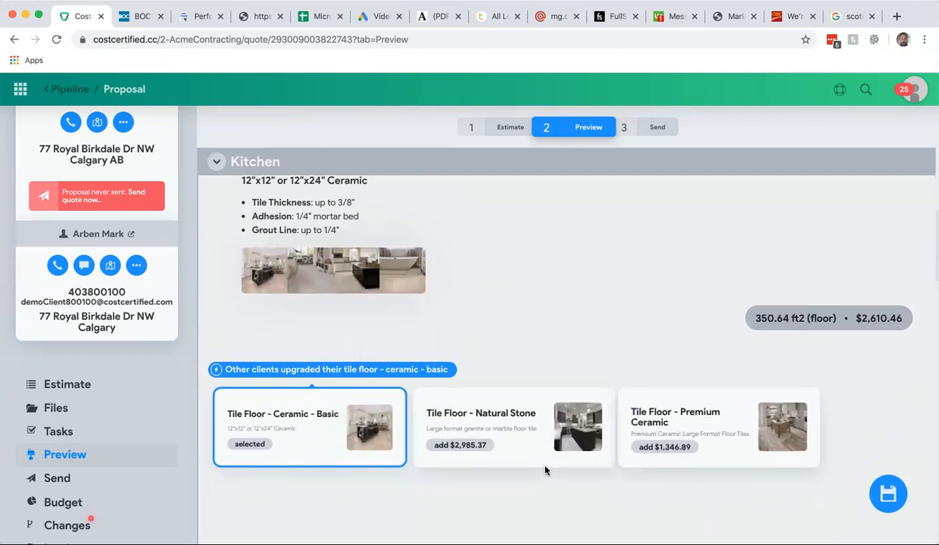
click(468, 409)
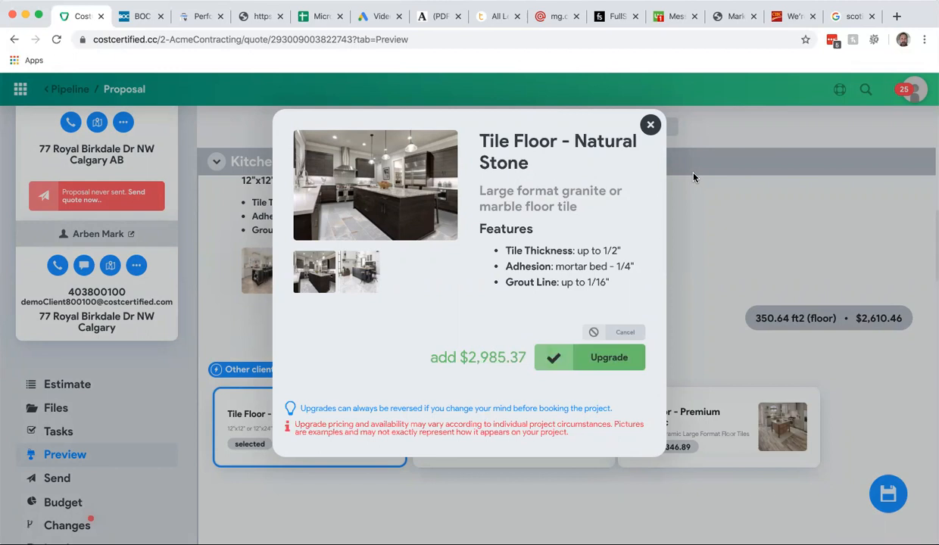
click(651, 126)
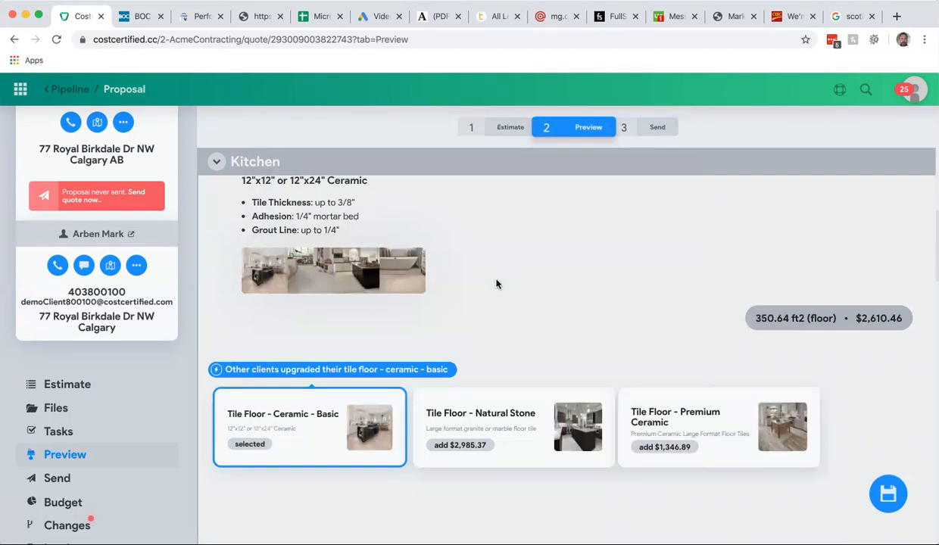
- Expand the Kitchen Cabinets/Countertop/Backsplash upgrades and enlarge the Cabinets - Paint Grade picture
scroll(496, 284, down, 3)
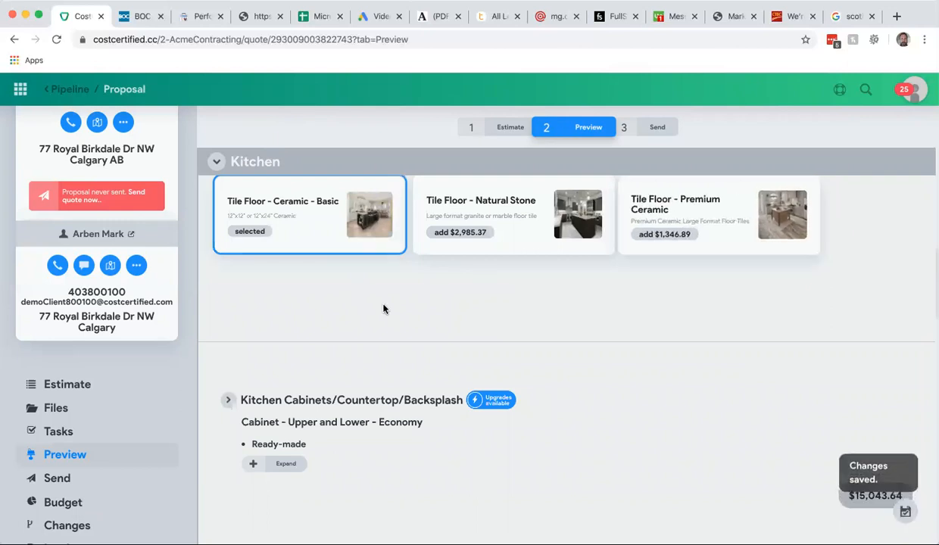
scroll(383, 309, down, 2)
scroll(383, 309, up, 1)
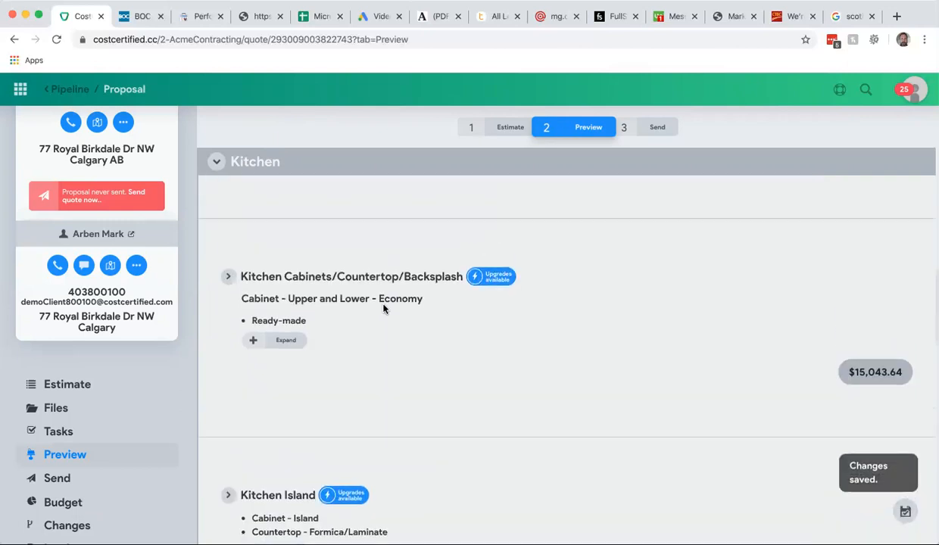
click(489, 281)
scroll(375, 349, down, 2)
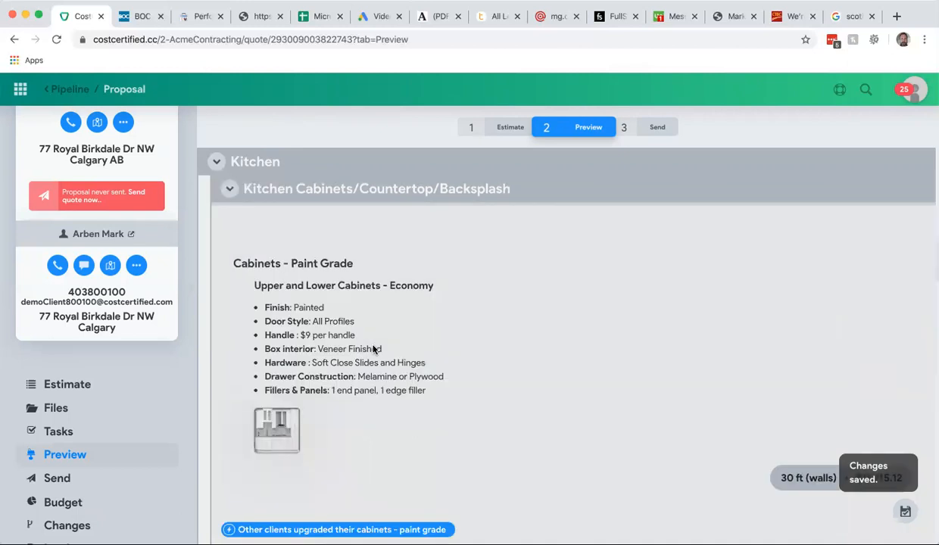
scroll(374, 349, down, 2)
scroll(374, 349, up, 1)
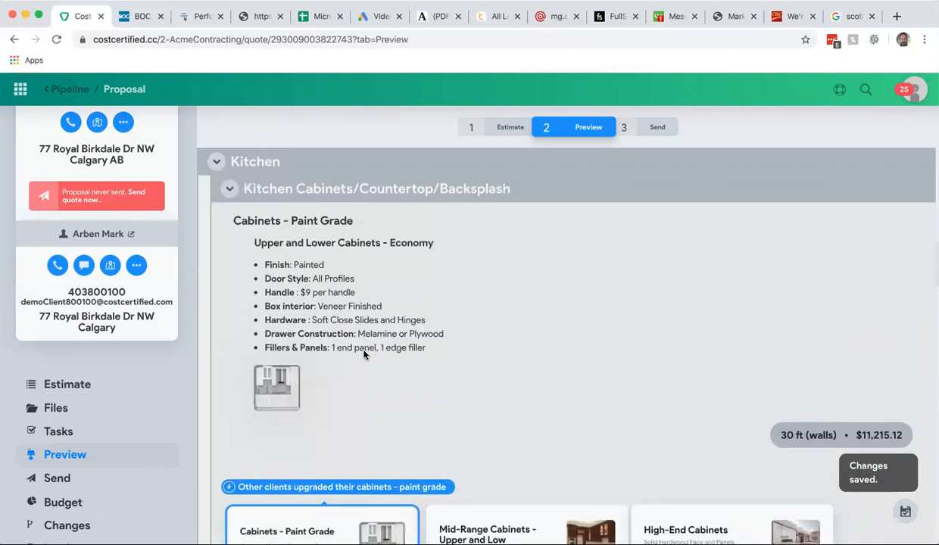
click(285, 397)
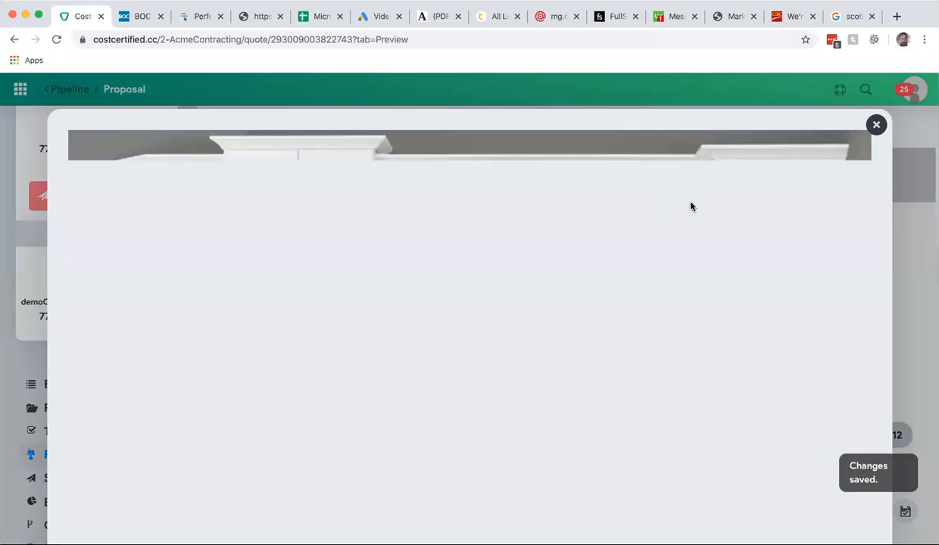
click(877, 126)
- View the Mid-Range Cabinets - Upper and Low upgrade details and scroll through the remaining Kitchen upgrade options
scroll(589, 282, down, 3)
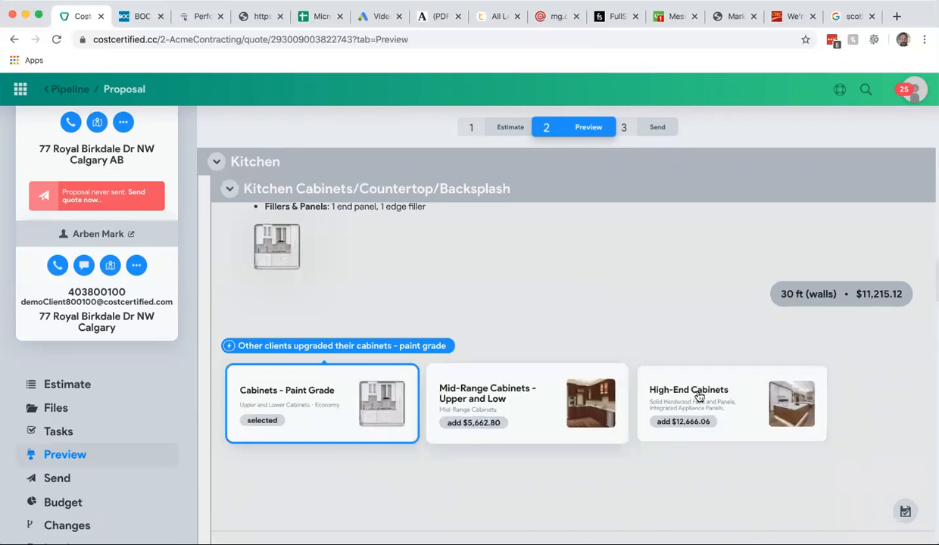
click(524, 399)
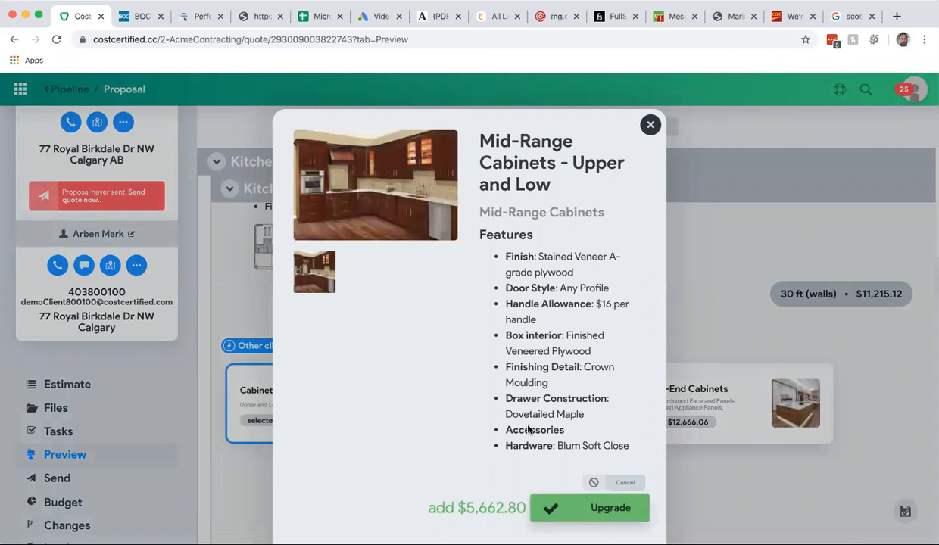
click(652, 127)
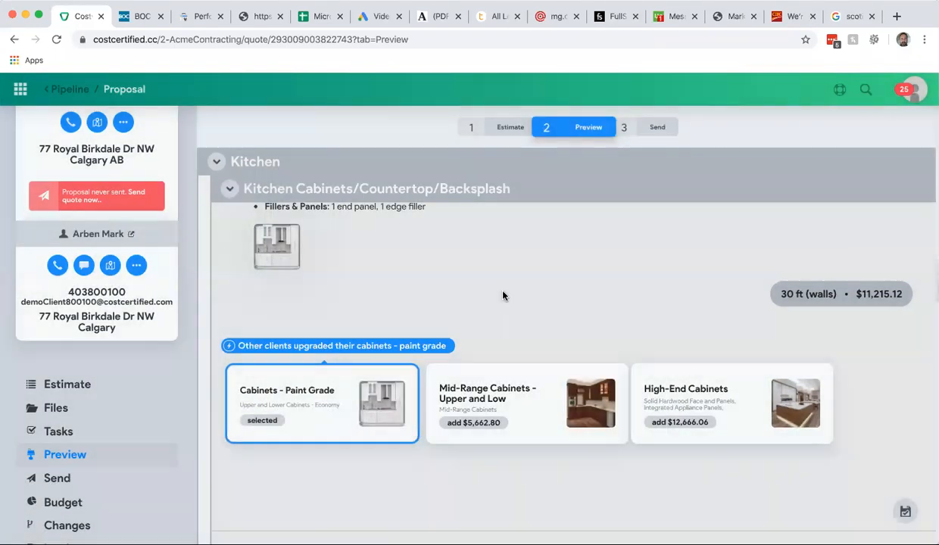
scroll(503, 293, down, 5)
scroll(503, 296, down, 5)
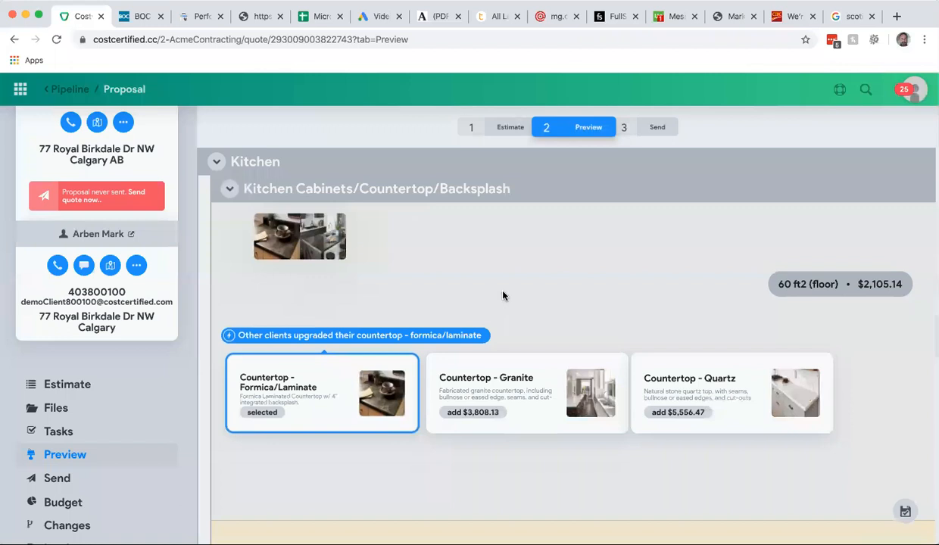
scroll(503, 295, down, 5)
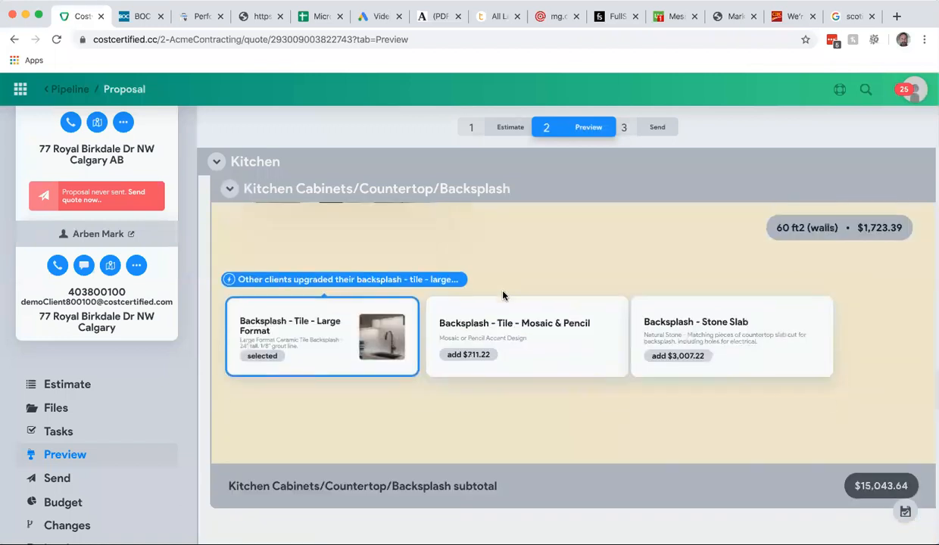
scroll(502, 295, up, 3)
scroll(503, 294, down, 8)
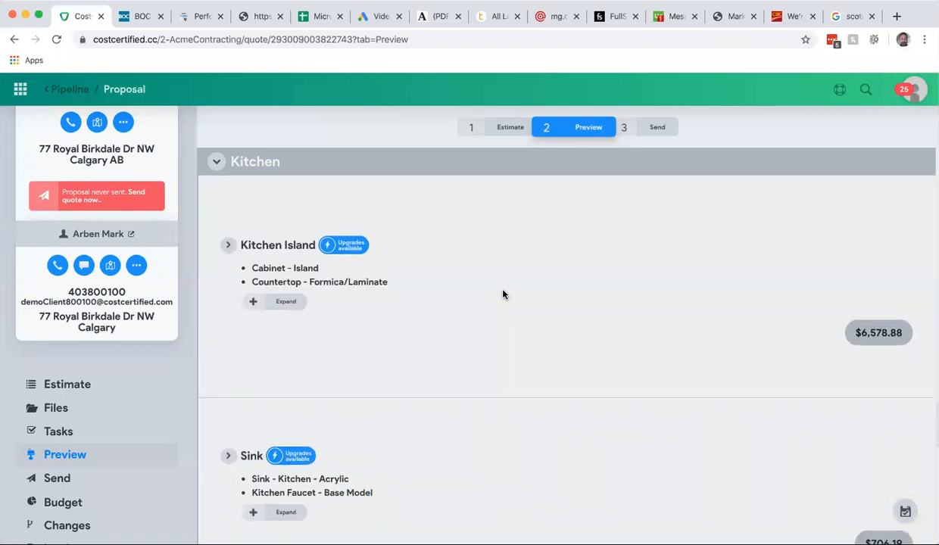
scroll(503, 295, down, 10)
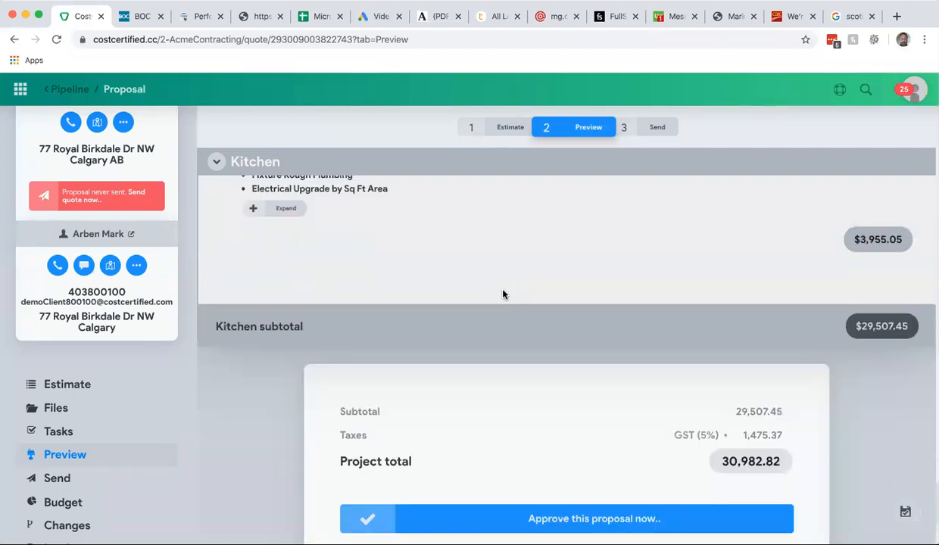
scroll(503, 294, up, 20)
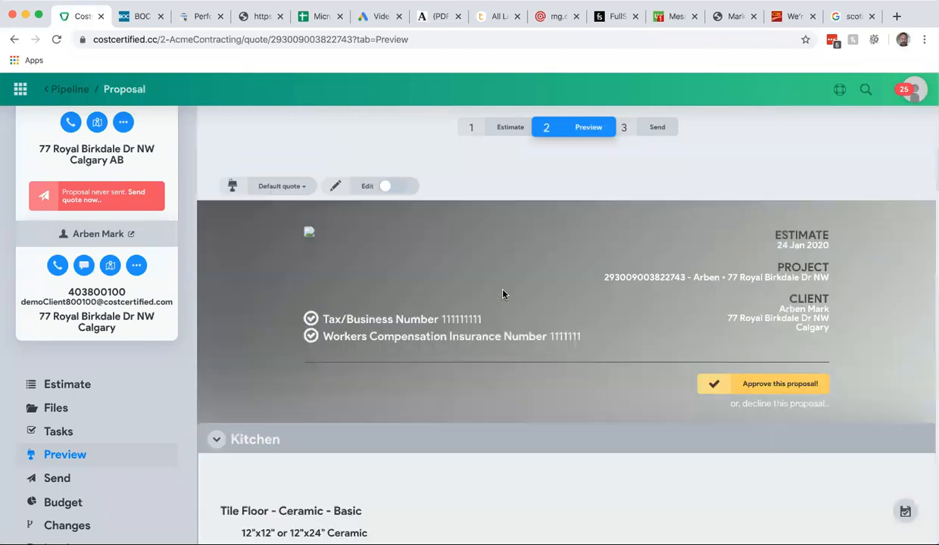
- Collapse the Kitchen preview section and return to the estimate to review the required dimensions
click(217, 441)
scroll(335, 439, down, 3)
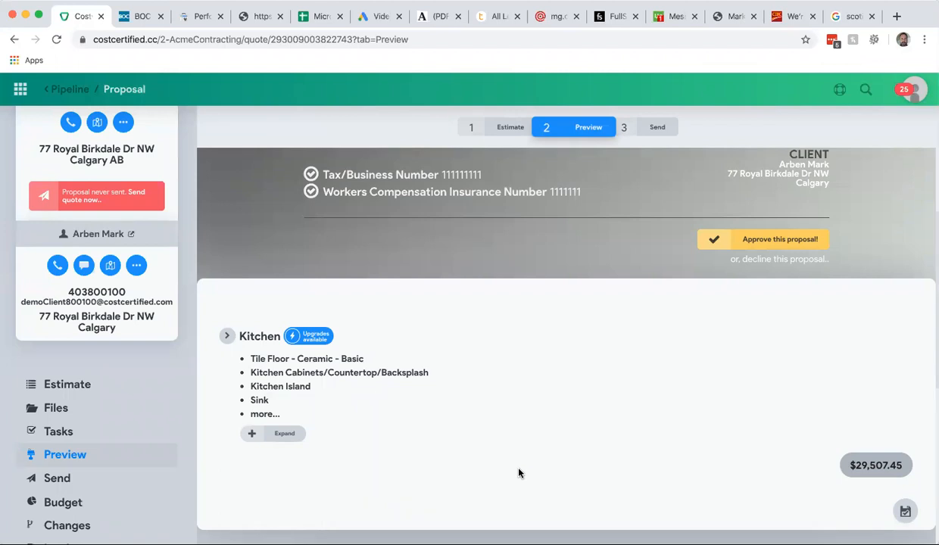
click(503, 130)
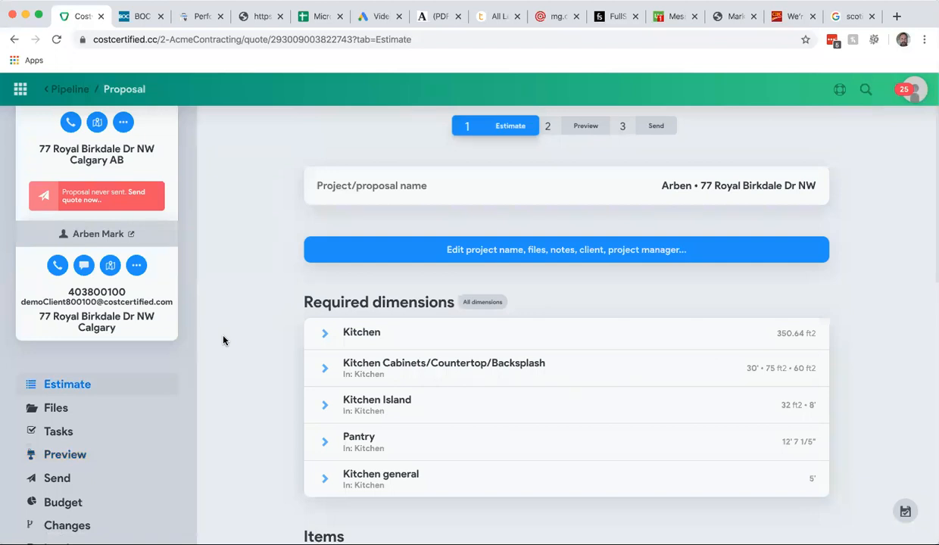
scroll(223, 341, down, 3)
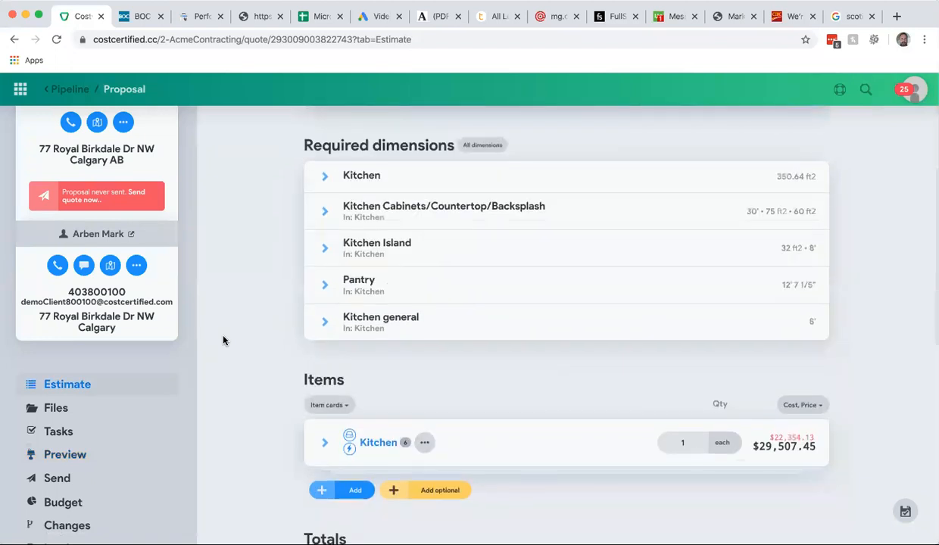
scroll(223, 341, up, 3)
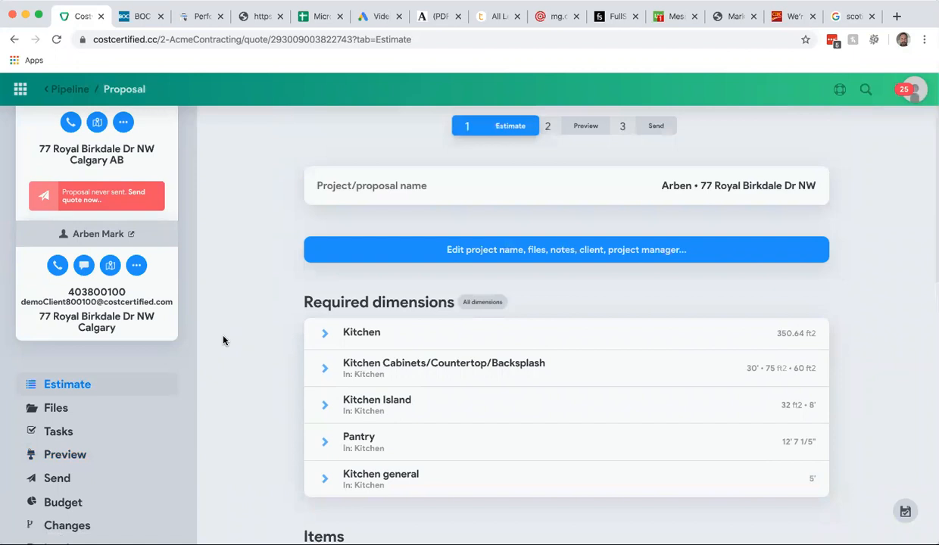
scroll(223, 341, down, 1)
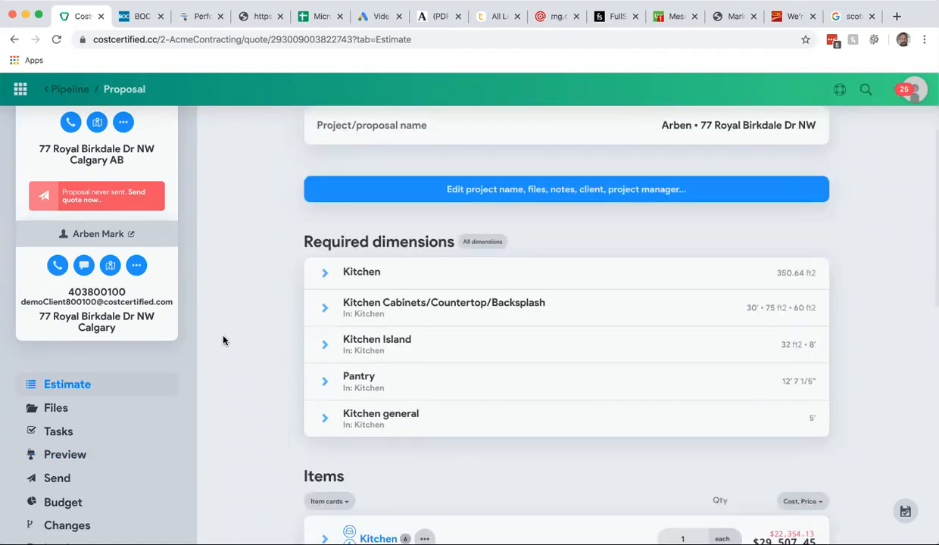
scroll(224, 341, up, 1)
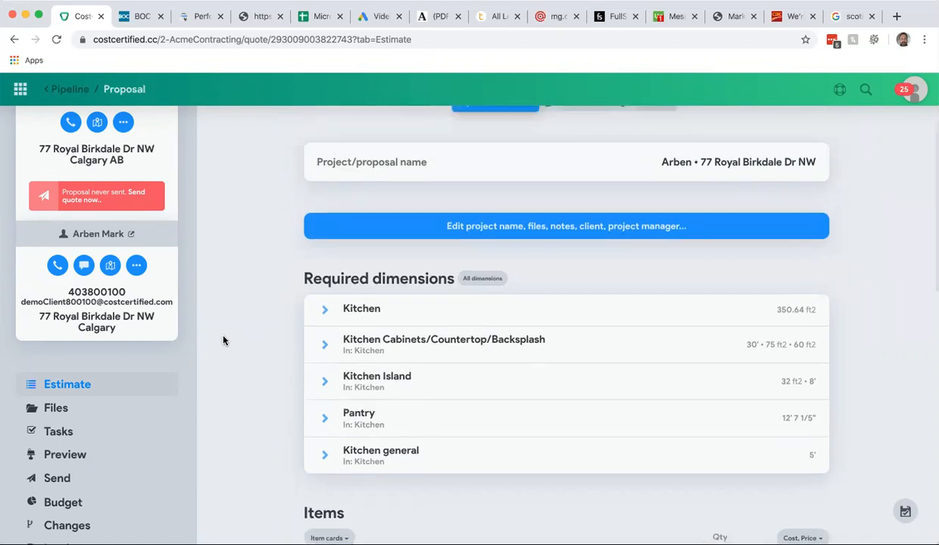
scroll(223, 341, up, 1)
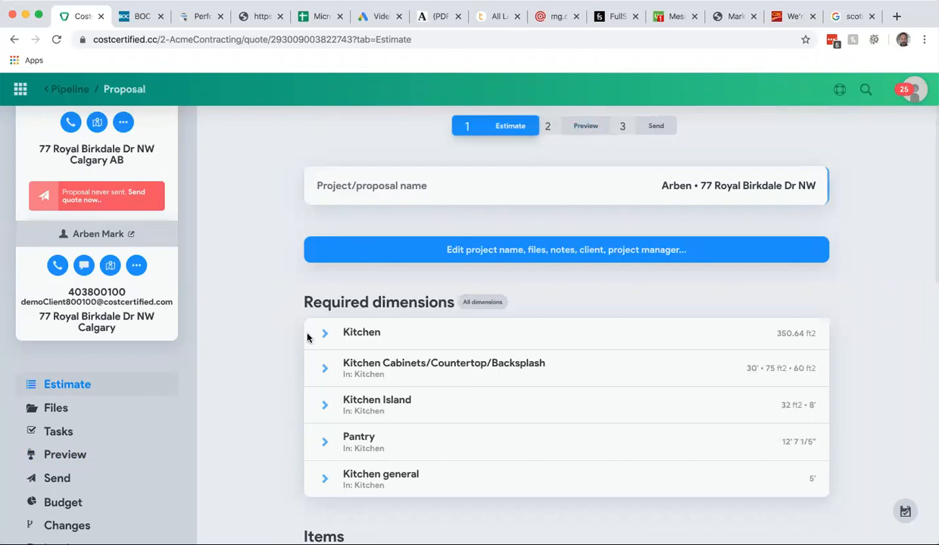
- Open the Send step to view the sending options, then return to the estimate and scroll through it
scroll(246, 370, down, 3)
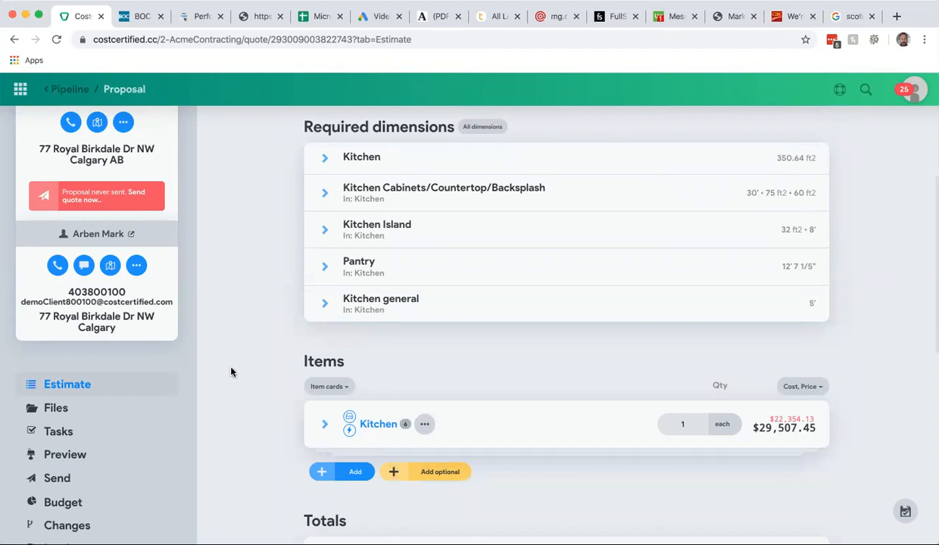
scroll(231, 371, up, 5)
click(655, 129)
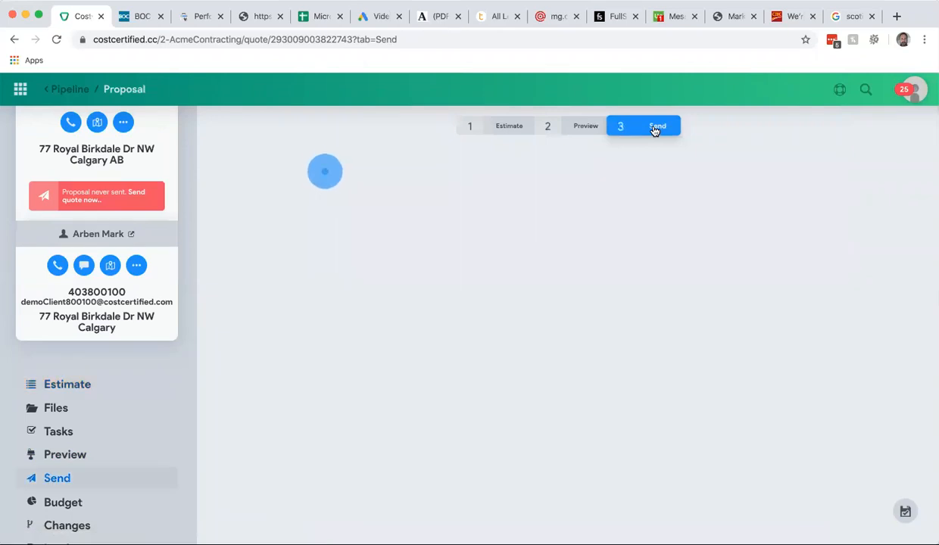
click(424, 194)
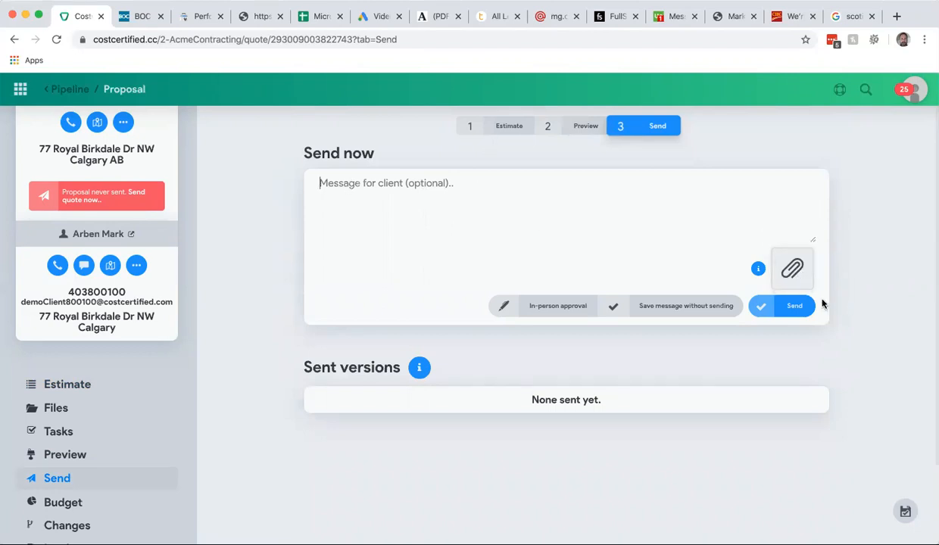
click(502, 134)
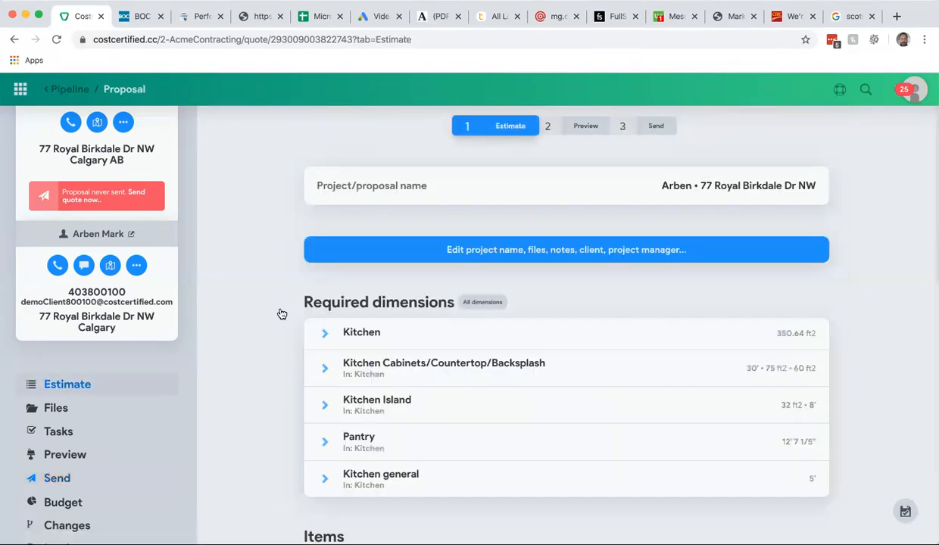
scroll(199, 353, down, 3)
scroll(98, 430, down, 2)
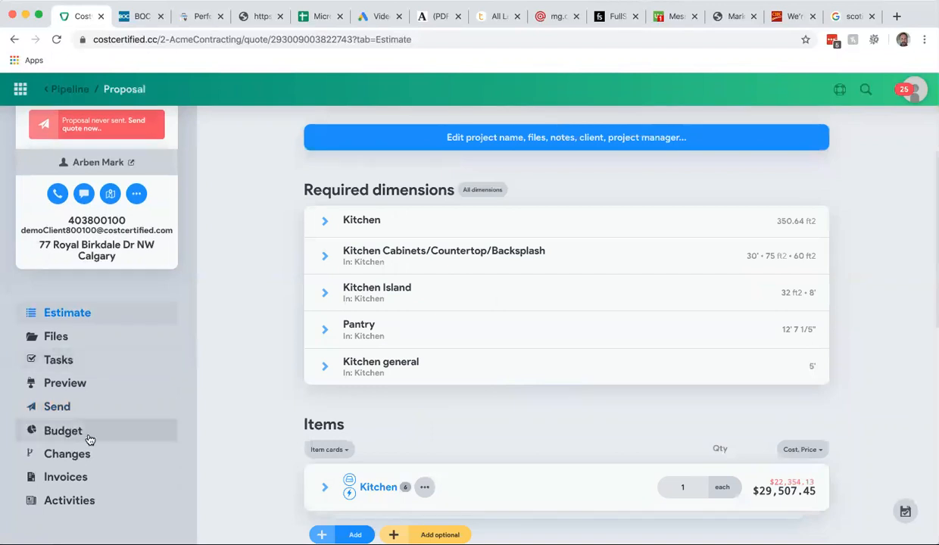
scroll(250, 376, down, 4)
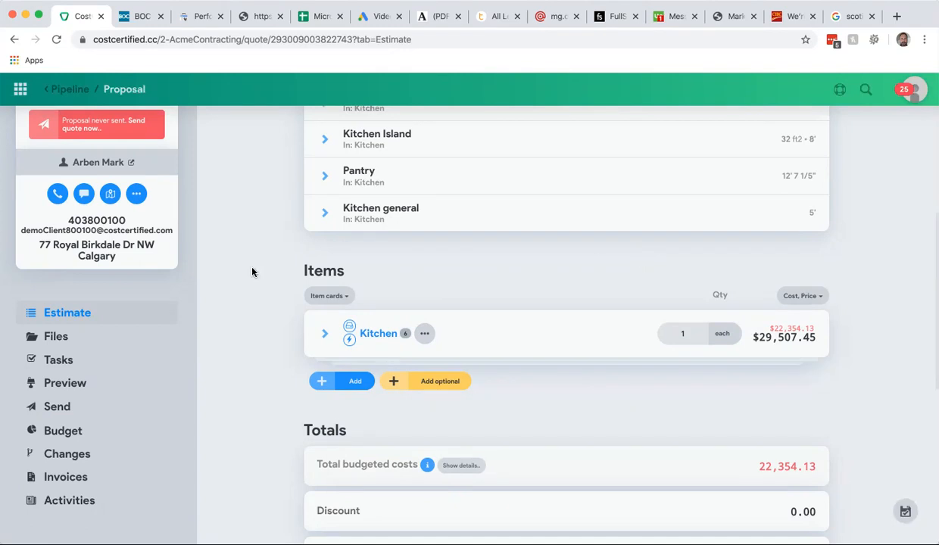
scroll(275, 313, down, 2)
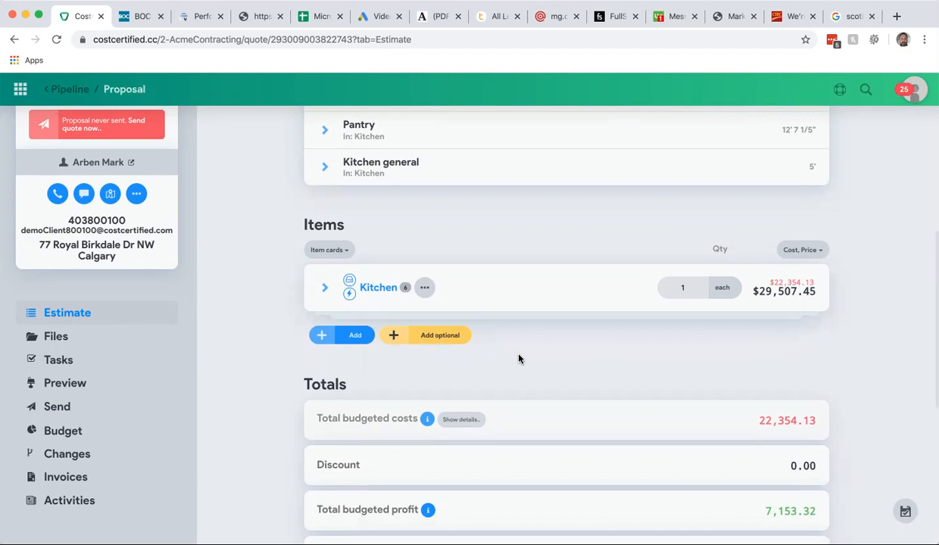
- Add the 3 pc Custom Bathroom assembly to the estimate as an optional item by searching for it
click(428, 336)
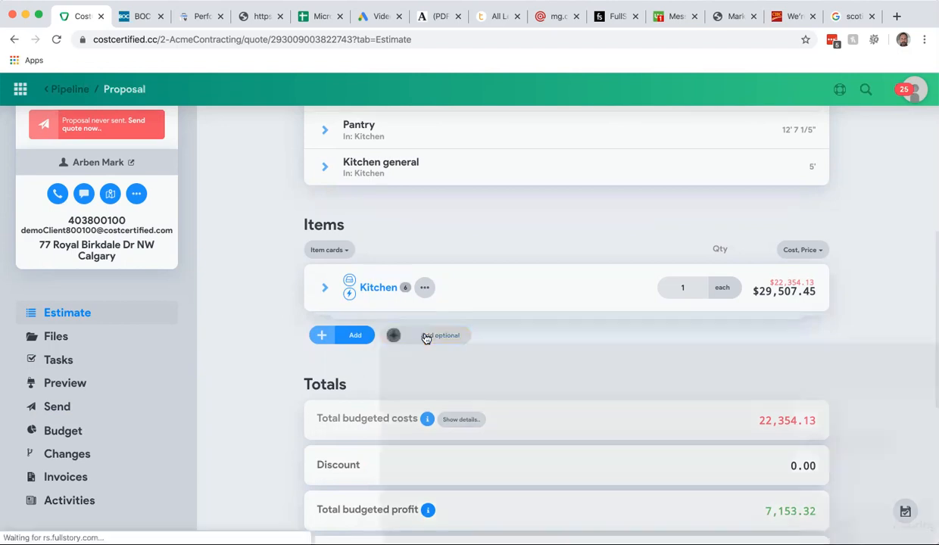
text(3 )
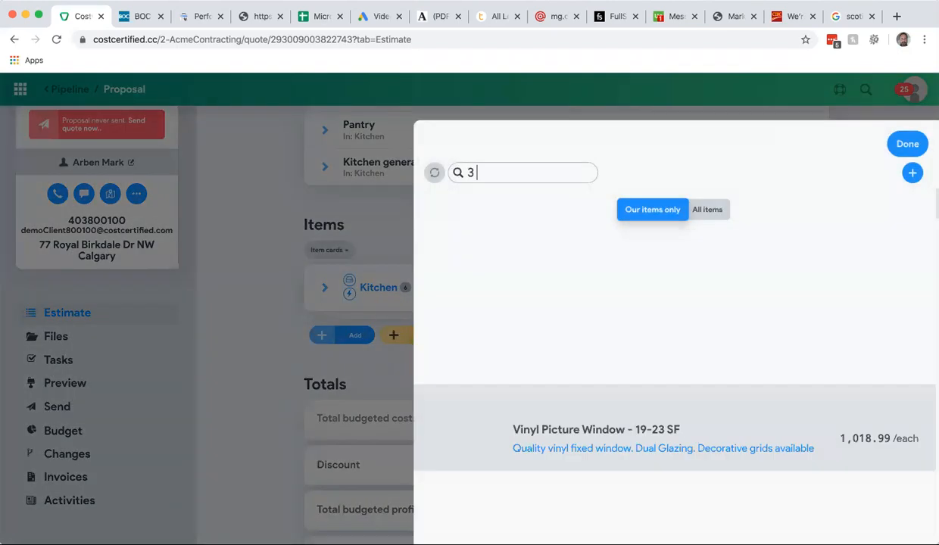
text(p)
key(BackSpace)
text(cu)
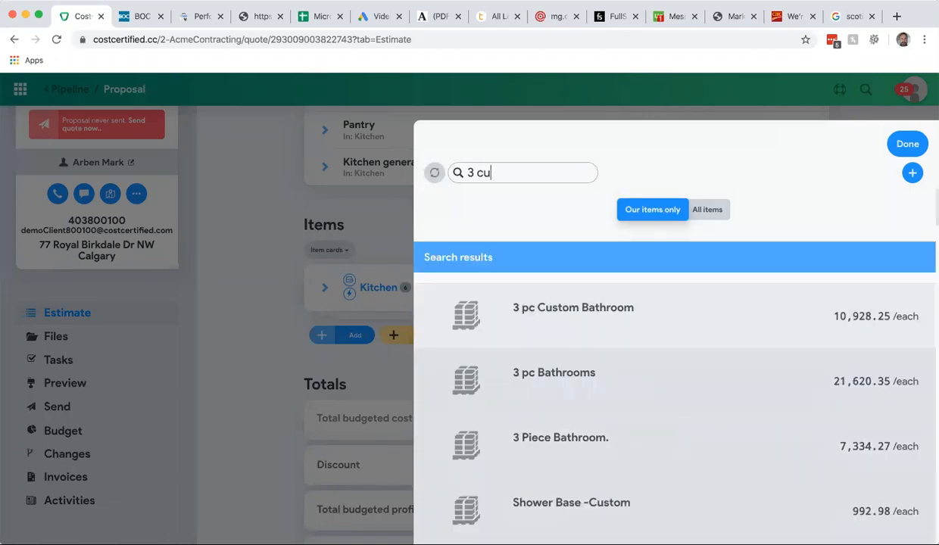
click(584, 315)
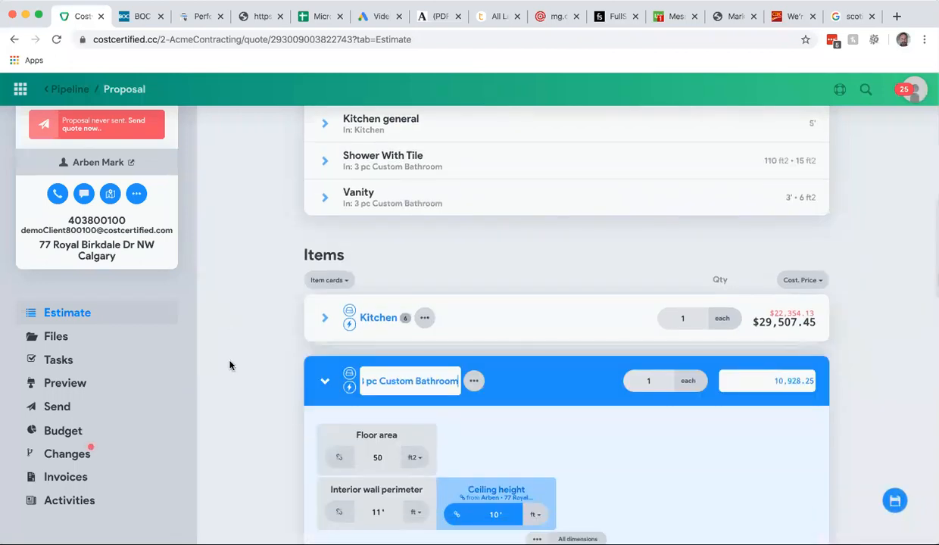
- Collapse the new bathroom card and review the 3 pc Custom Bathroom and Shower With Tile required dimensions
click(324, 381)
scroll(284, 349, up, 3)
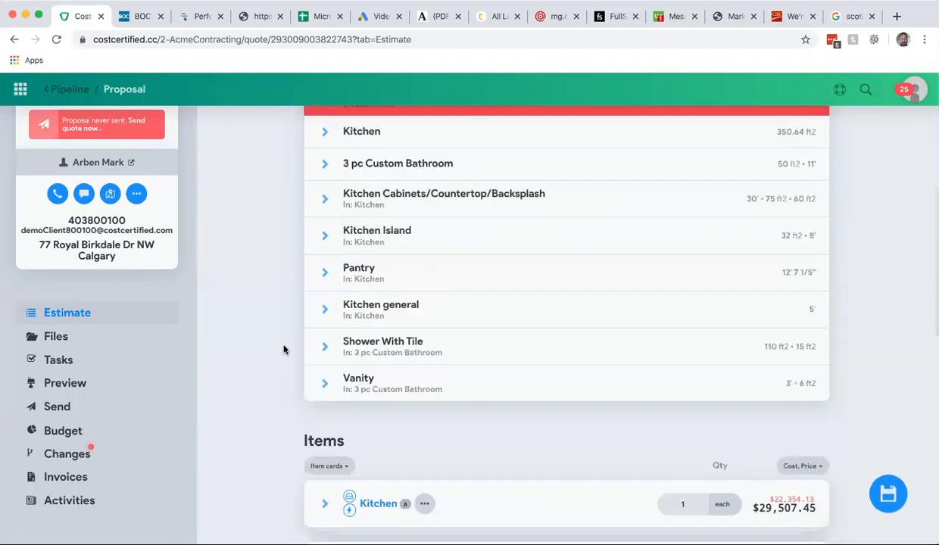
click(325, 172)
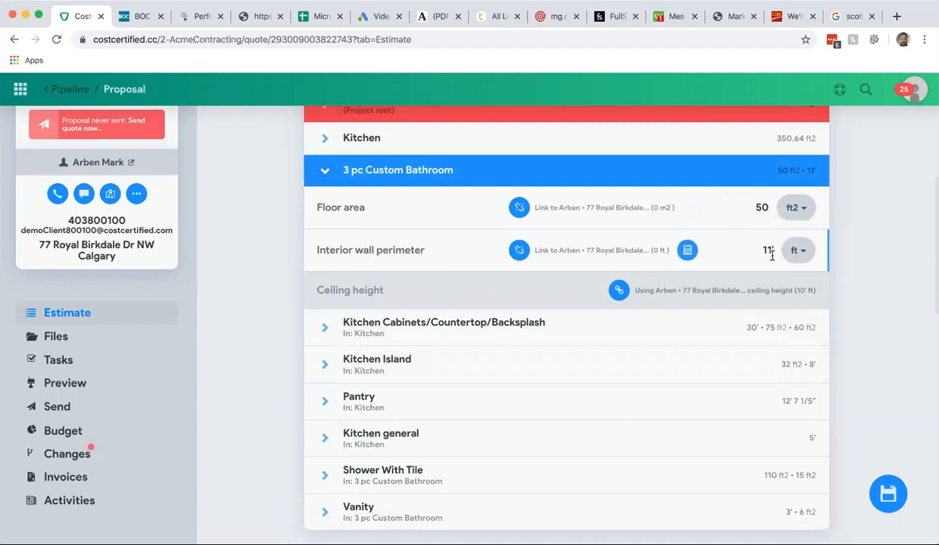
click(324, 170)
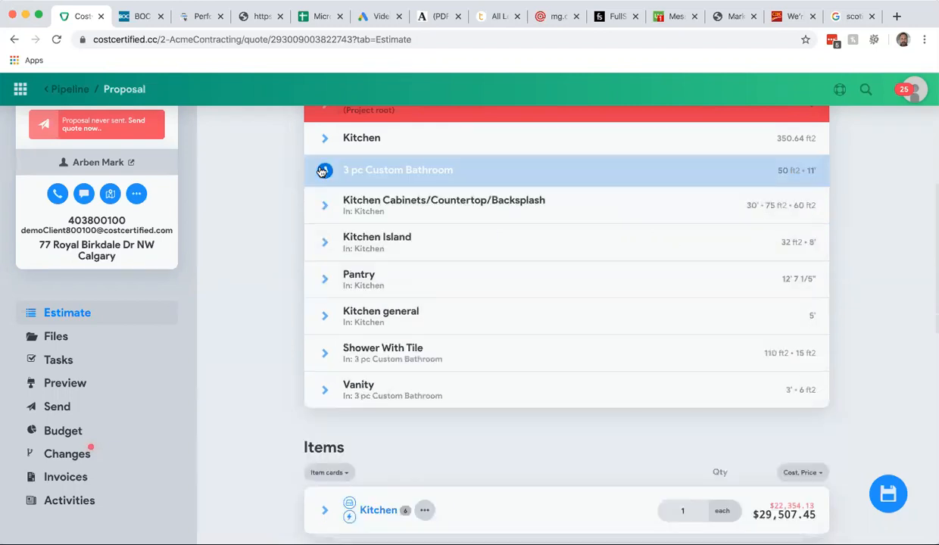
scroll(288, 217, down, 2)
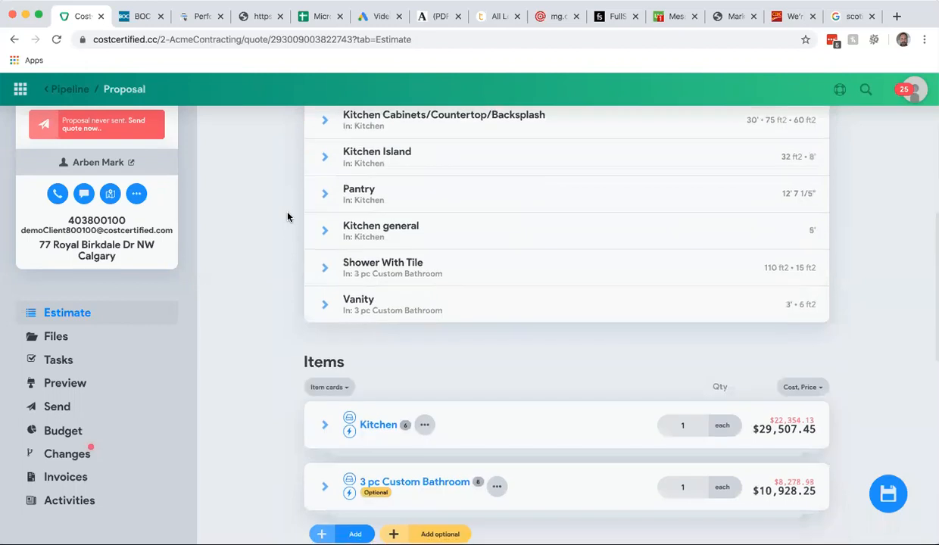
click(325, 269)
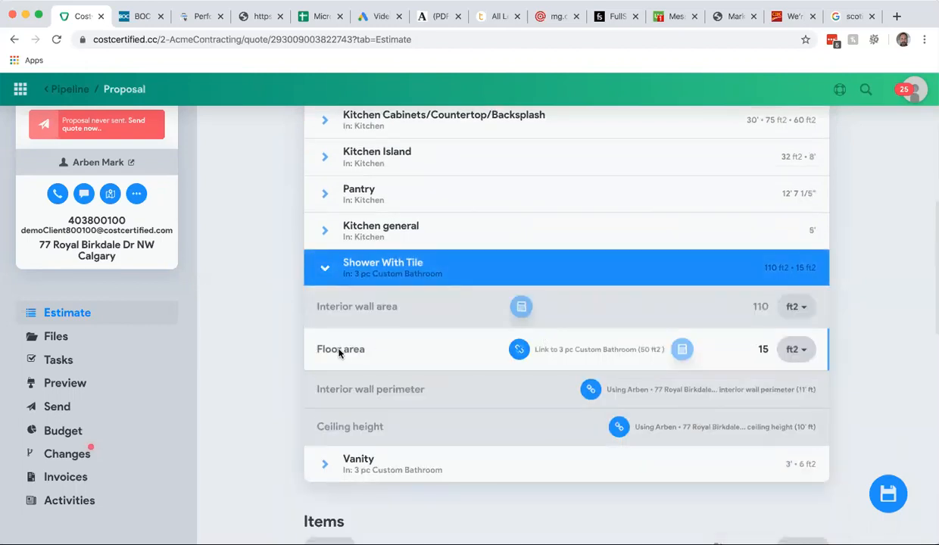
click(324, 268)
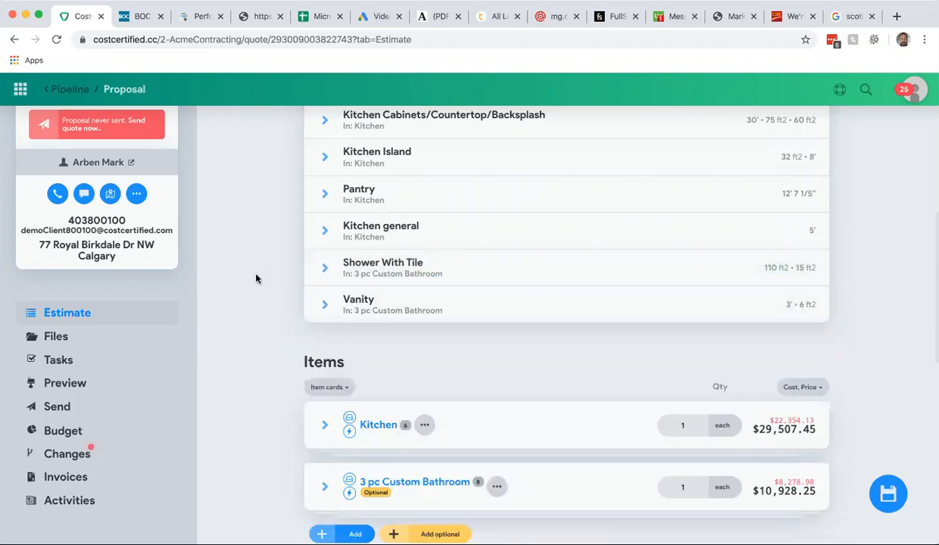
scroll(256, 278, up, 3)
scroll(257, 277, down, 3)
scroll(258, 277, up, 4)
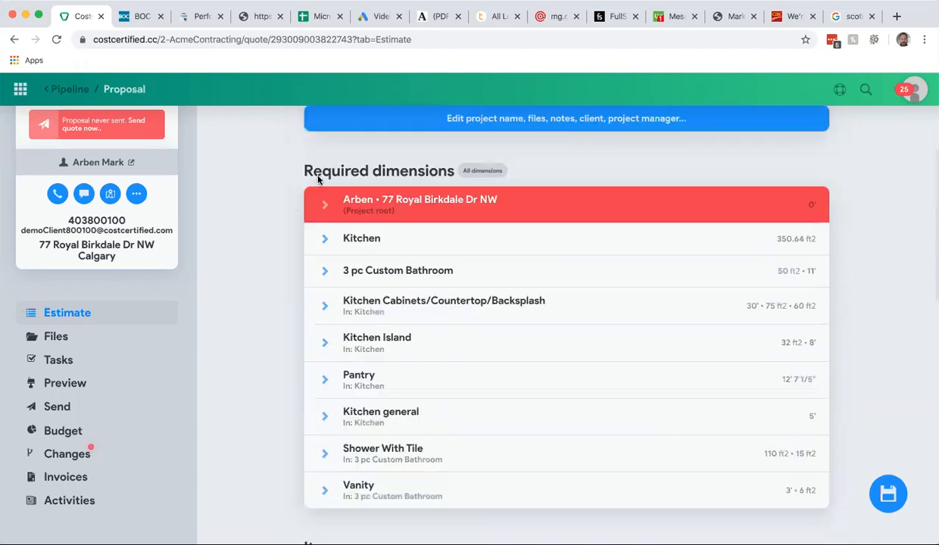
- Set the project root's ceiling height to 10 ft in the required dimensions
click(323, 205)
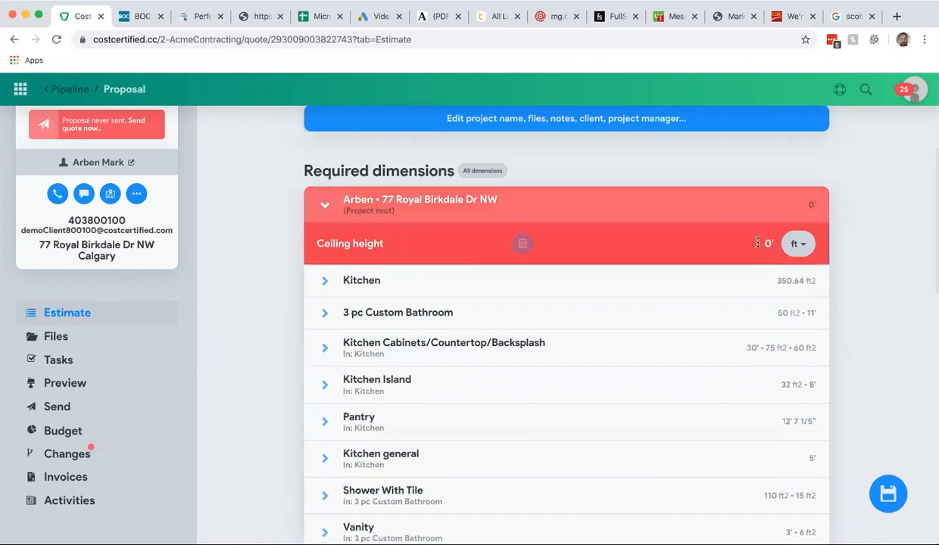
click(768, 242)
text(10)
click(457, 253)
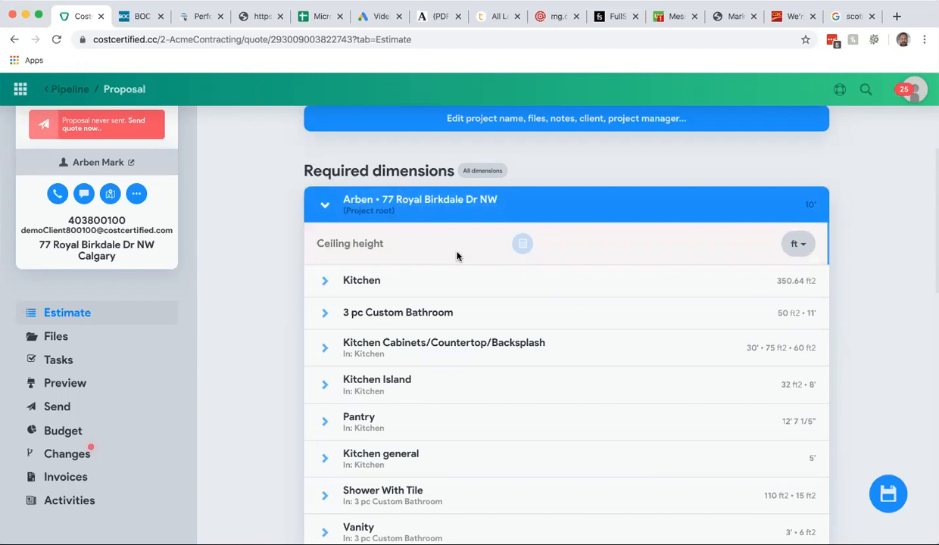
click(327, 207)
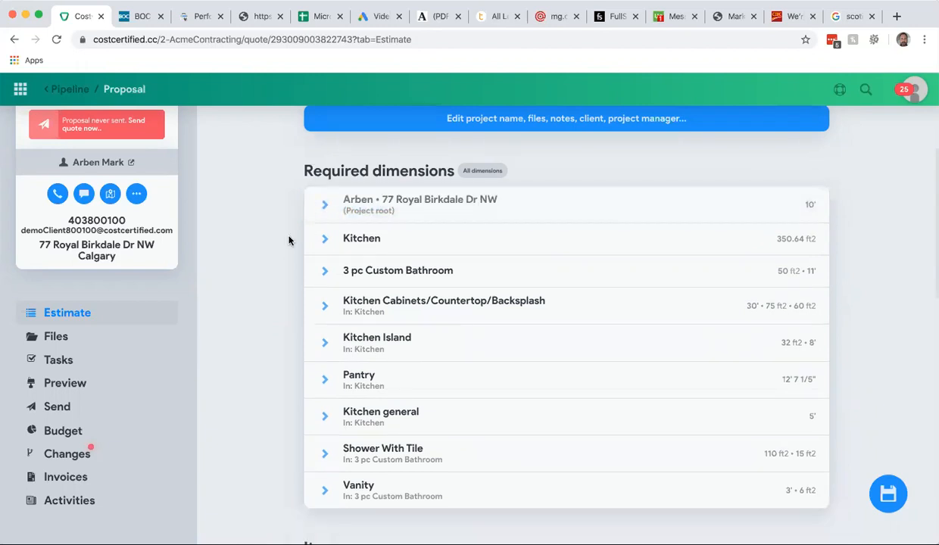
- Check the estimate totals, then open the proposal preview and scroll through the 3 pc Custom Bathroom section
scroll(289, 241, down, 4)
scroll(289, 241, down, 3)
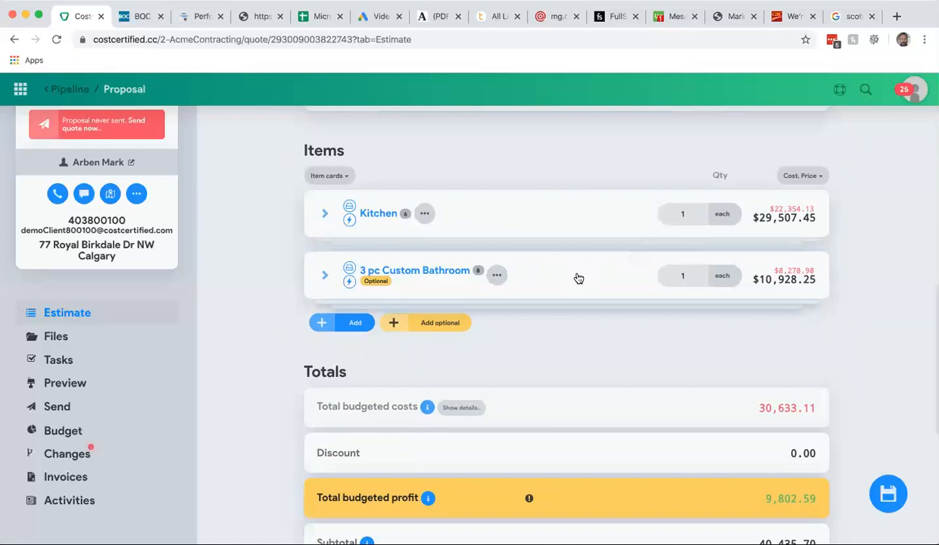
scroll(578, 278, up, 8)
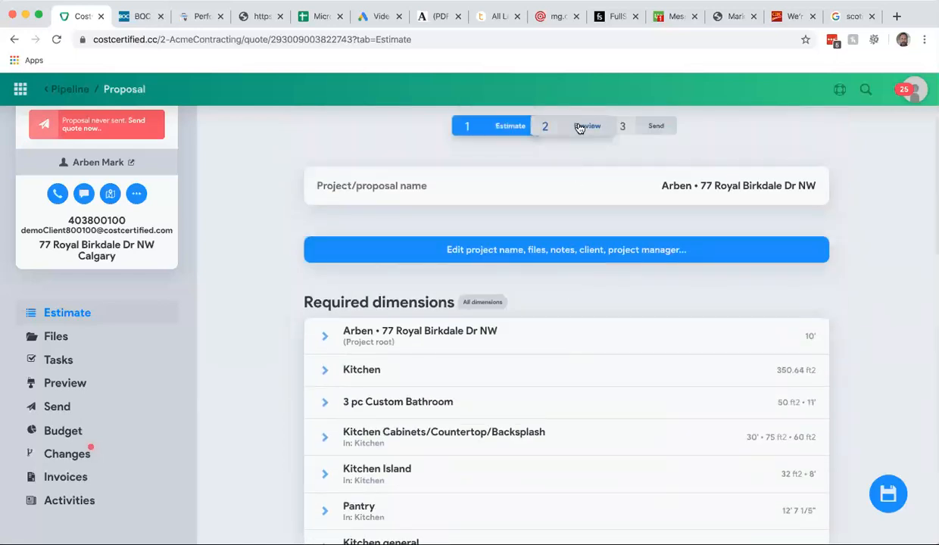
click(578, 128)
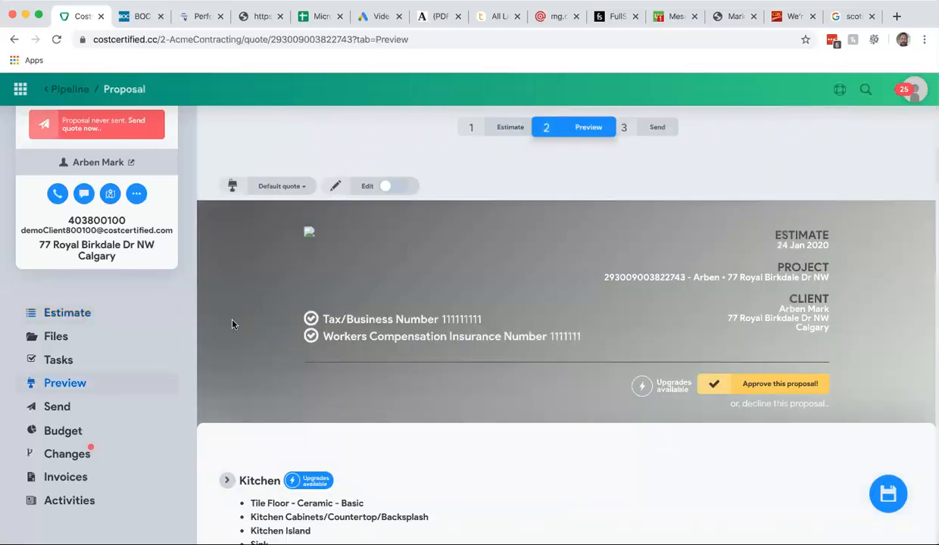
scroll(233, 324, down, 5)
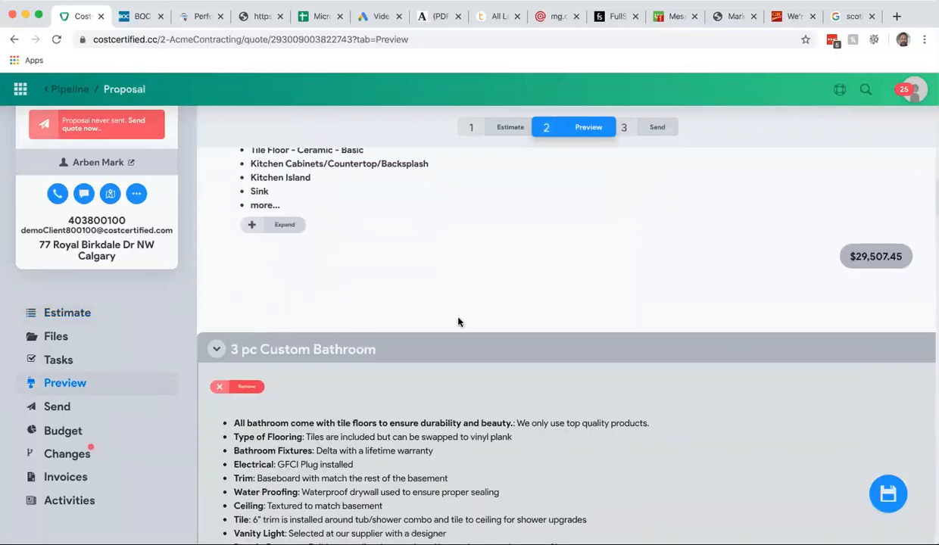
scroll(459, 322, down, 3)
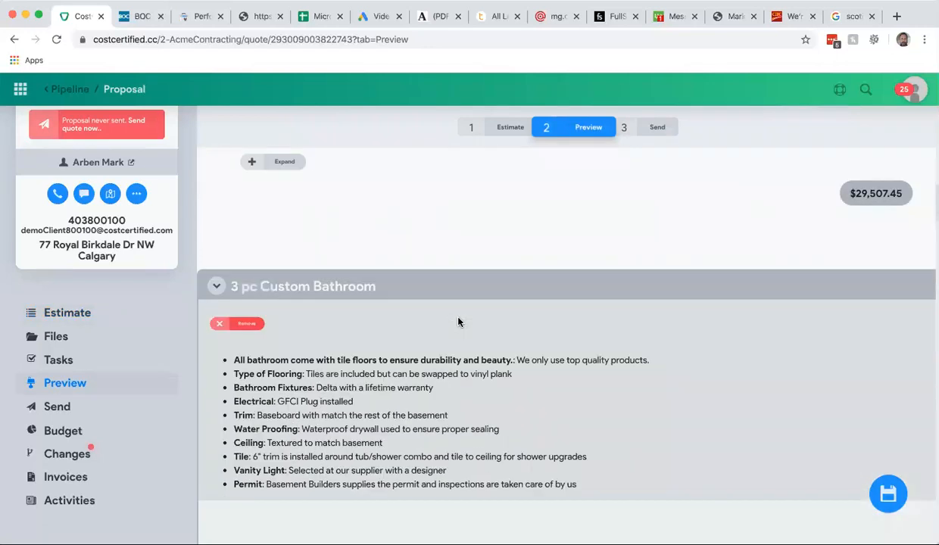
scroll(459, 322, down, 1)
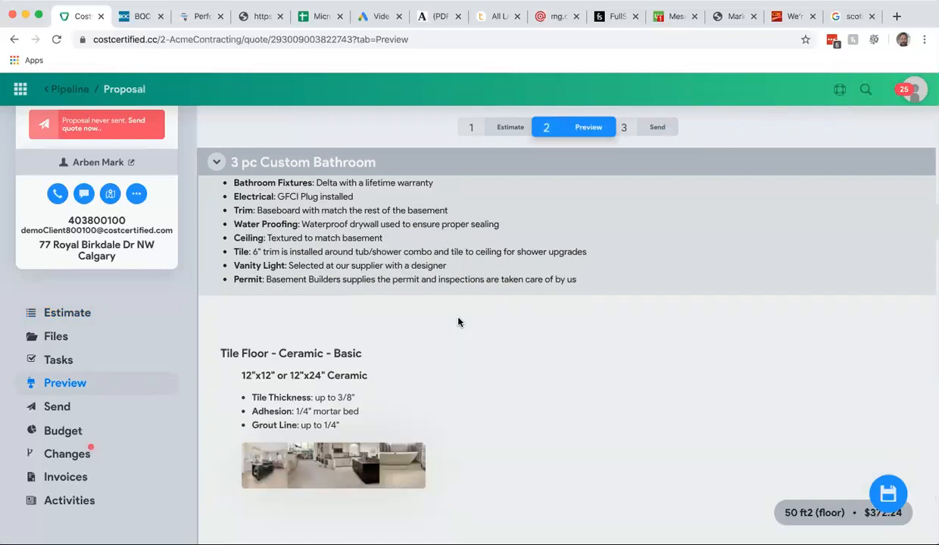
scroll(458, 321, down, 2)
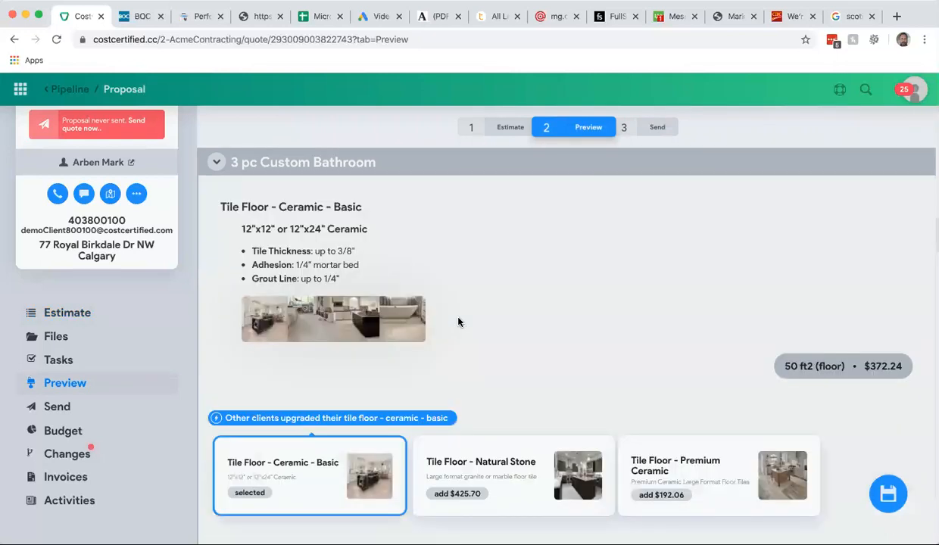
scroll(458, 322, up, 4)
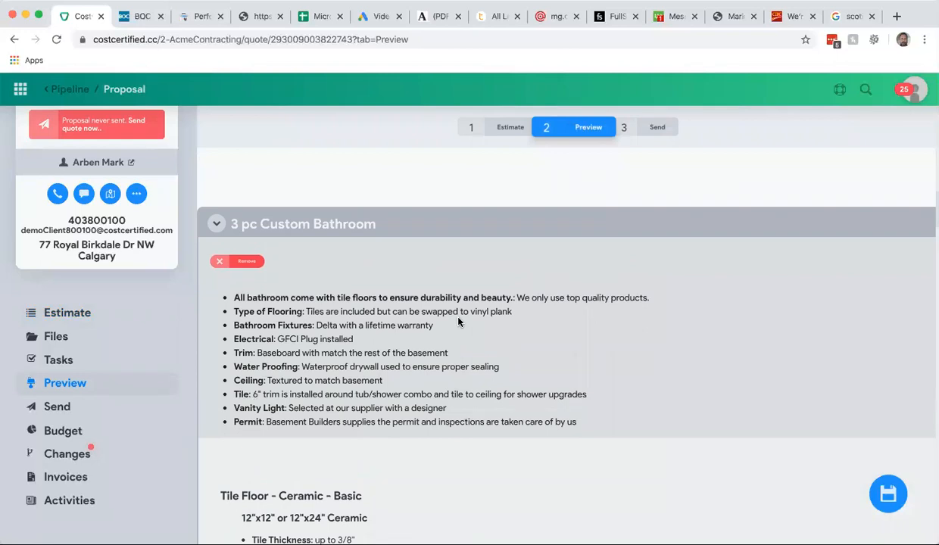
- Collapse the 3 pc Custom Bathroom preview section and remove the optional item from the proposal
click(217, 225)
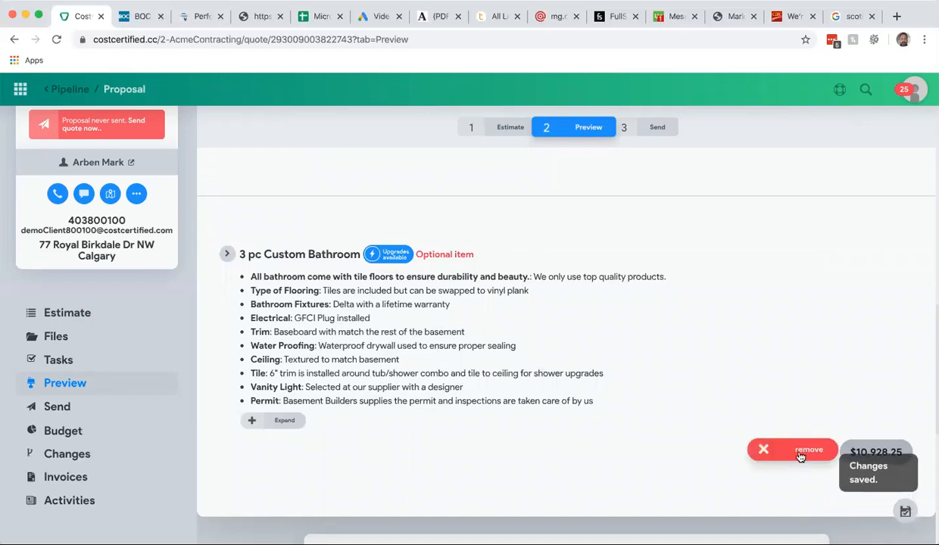
click(801, 453)
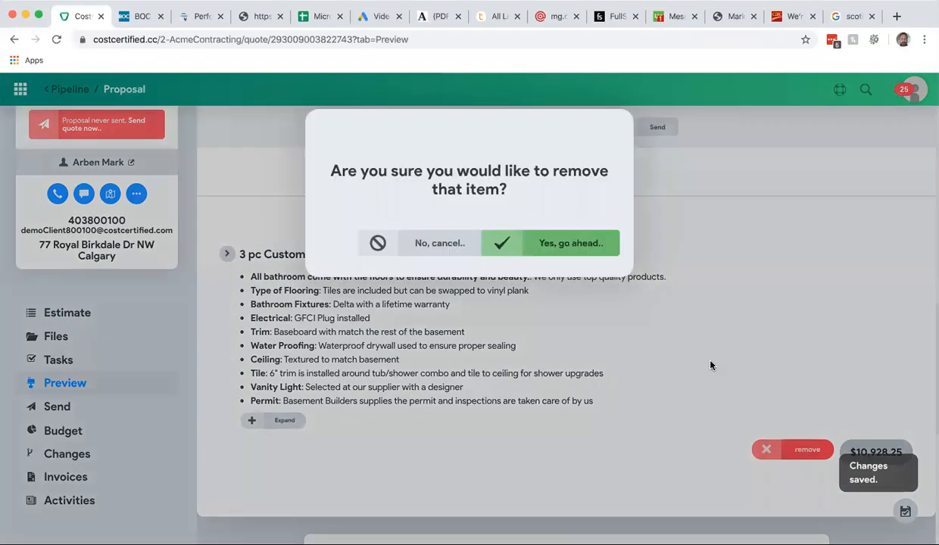
click(571, 243)
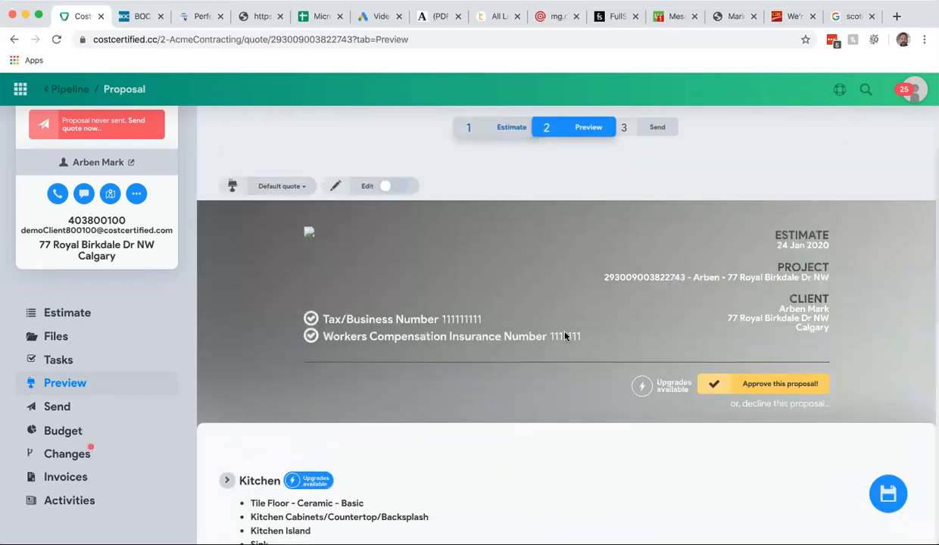
- Return to the estimate and scroll down to review its items and totals
scroll(565, 335, down, 20)
scroll(565, 353, up, 20)
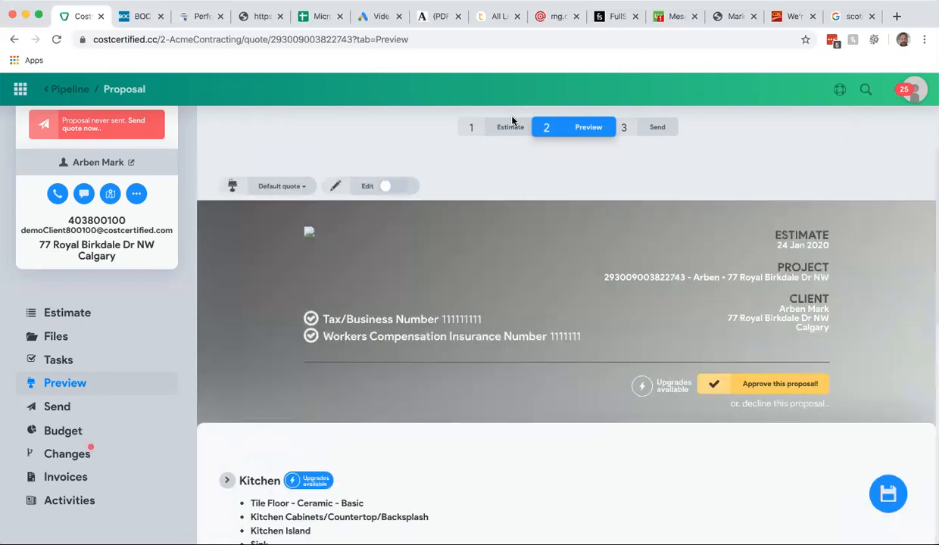
click(511, 126)
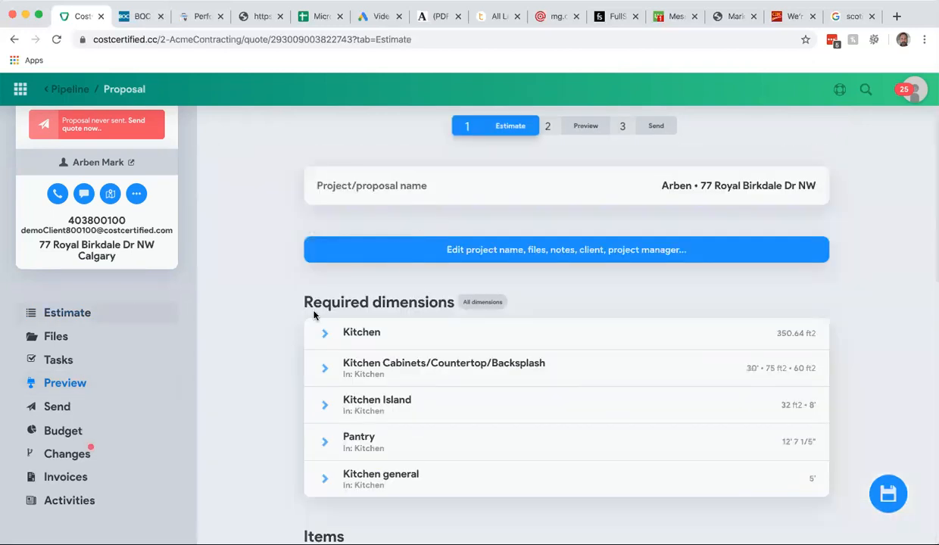
scroll(420, 222, down, 5)
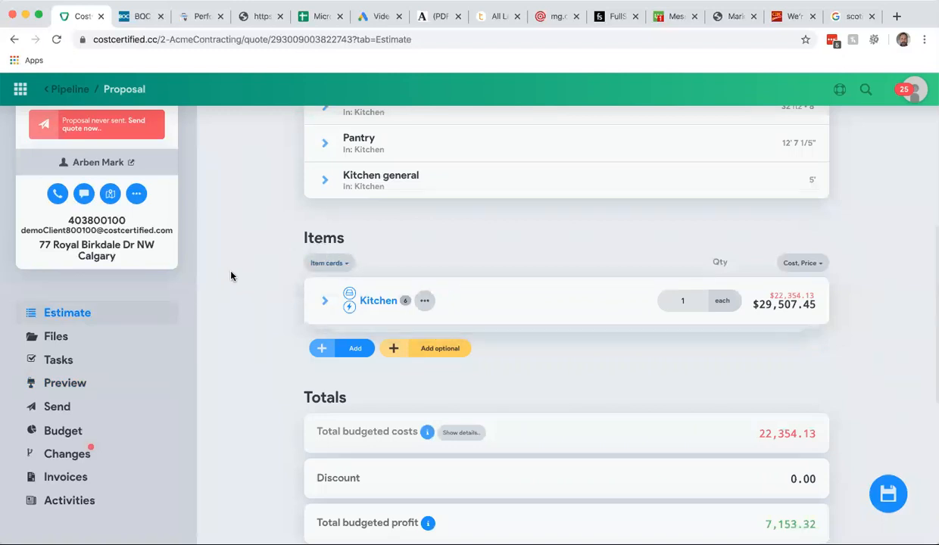
- Expand the Kitchen assembly in the estimate and scroll through its kitchen items
scroll(231, 276, up, 2)
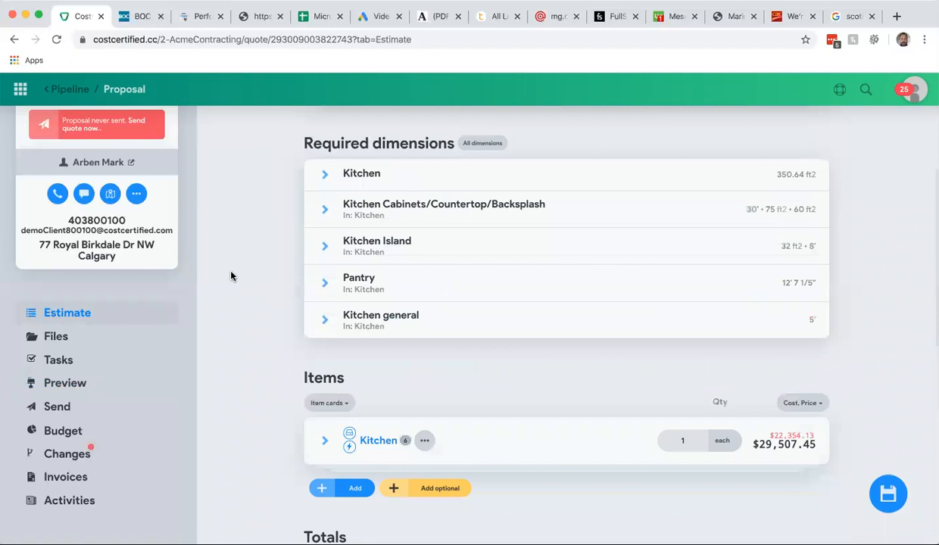
scroll(231, 275, down, 2)
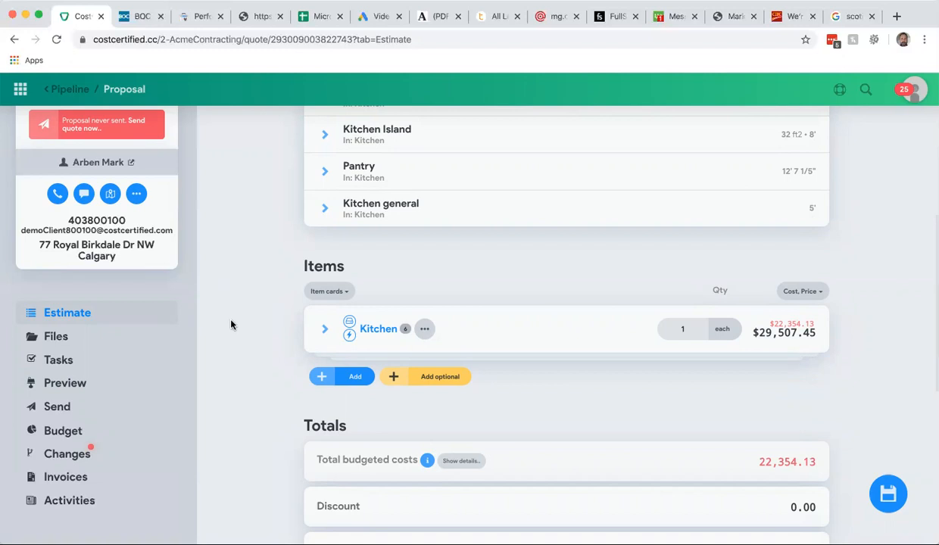
scroll(231, 325, down, 2)
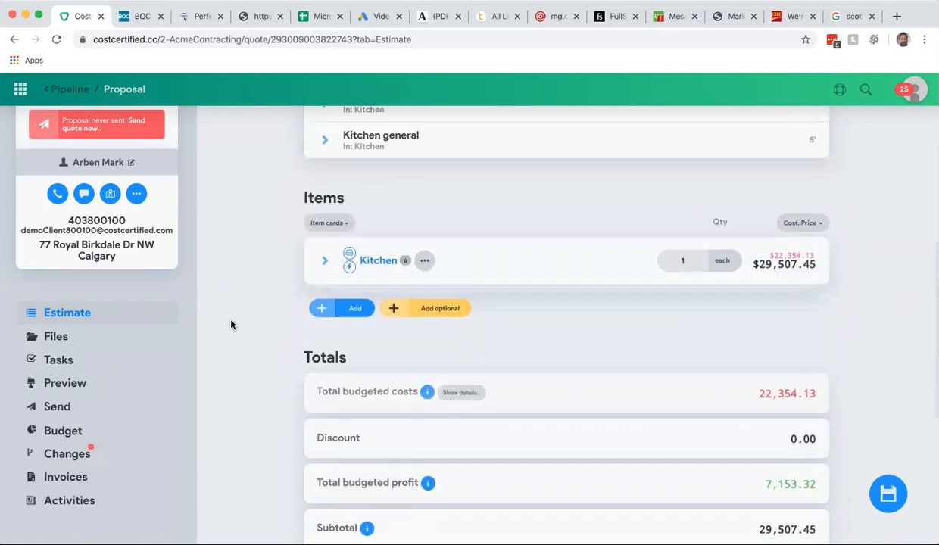
click(324, 262)
scroll(260, 314, down, 2)
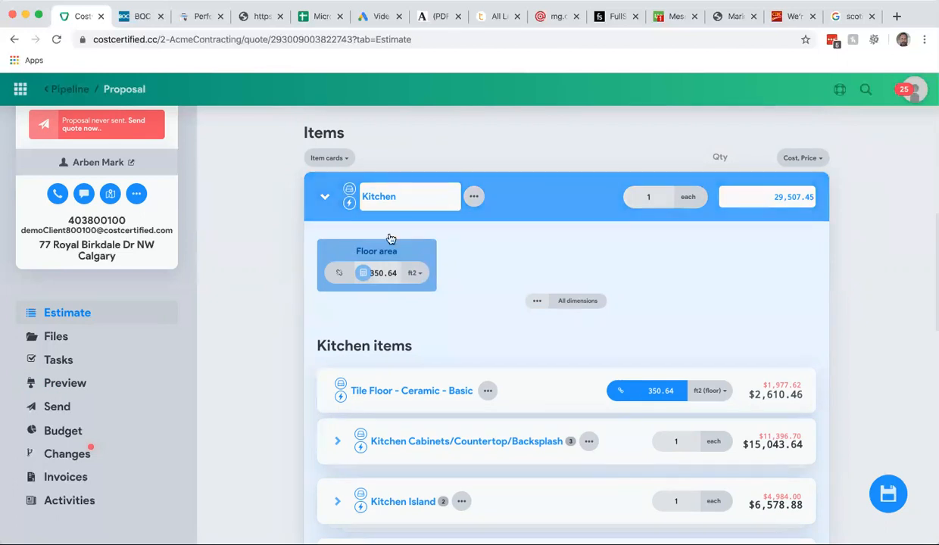
scroll(268, 337, down, 3)
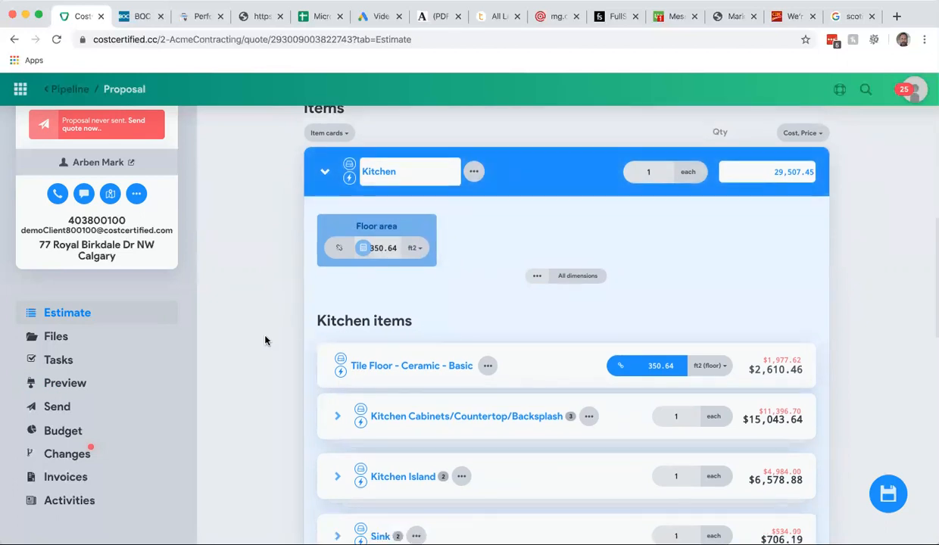
scroll(265, 243, down, 2)
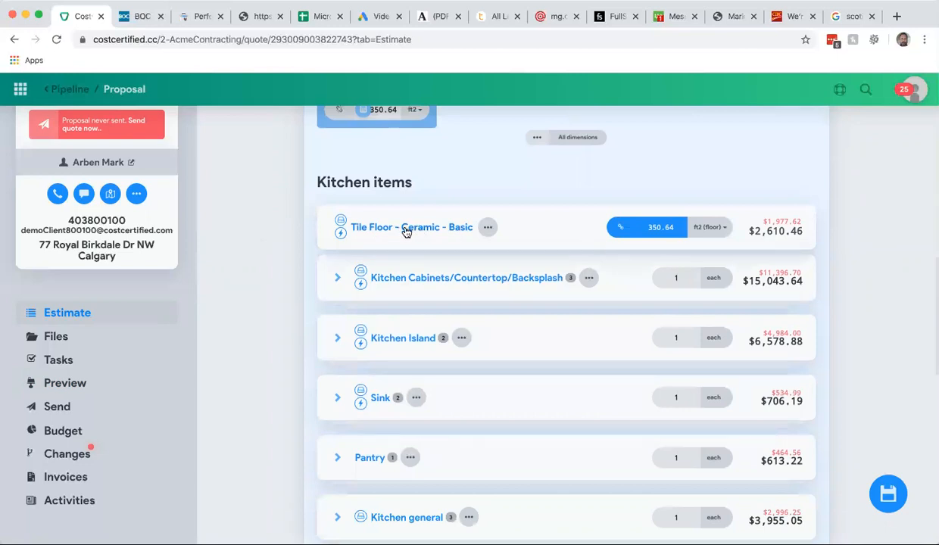
scroll(438, 182, up, 3)
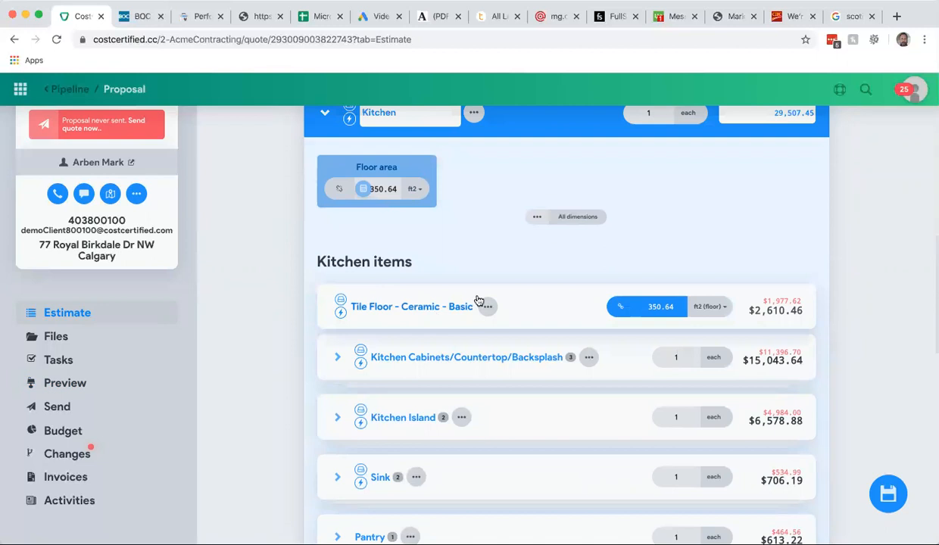
- Open the Tile Floor - Ceramic - Basic item and review its description, attributes and pricing, then close it
click(415, 313)
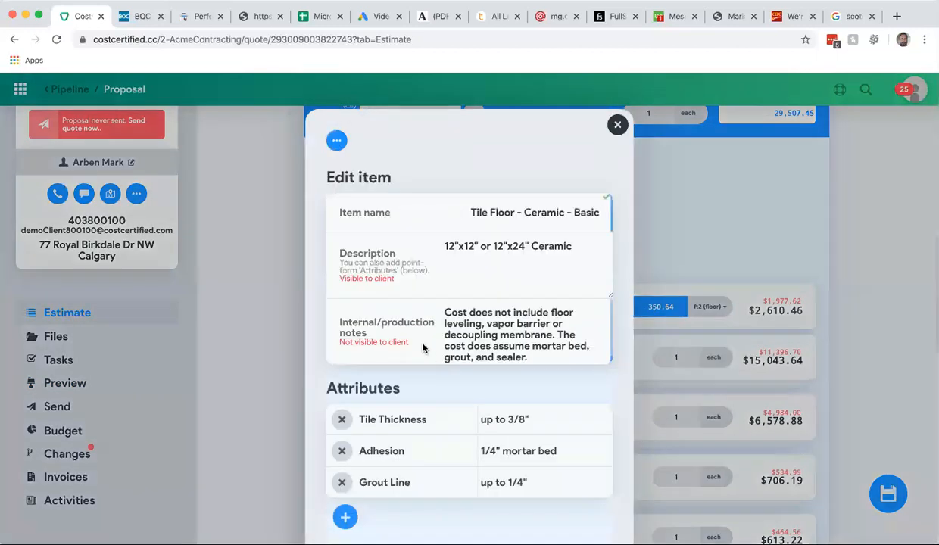
scroll(423, 348, down, 3)
scroll(423, 349, down, 5)
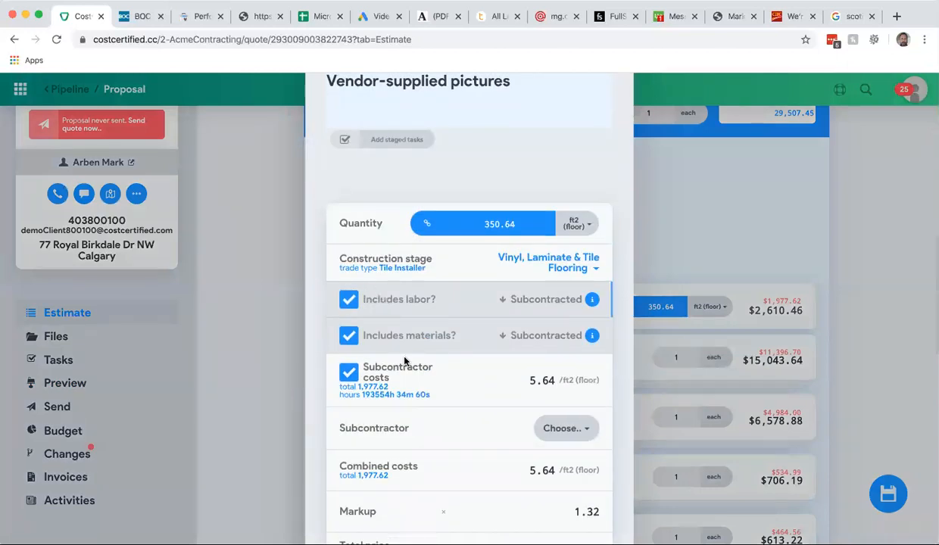
scroll(404, 361, down, 1)
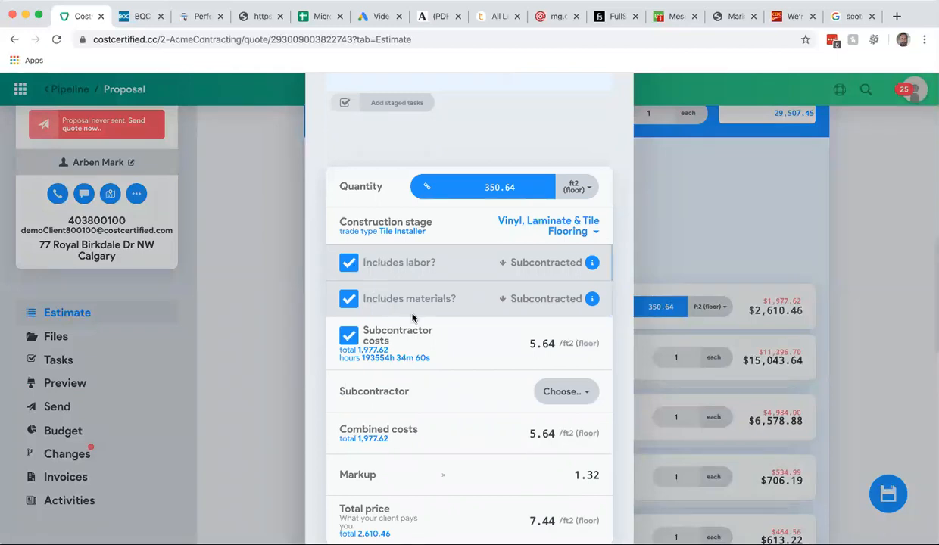
scroll(464, 335, down, 4)
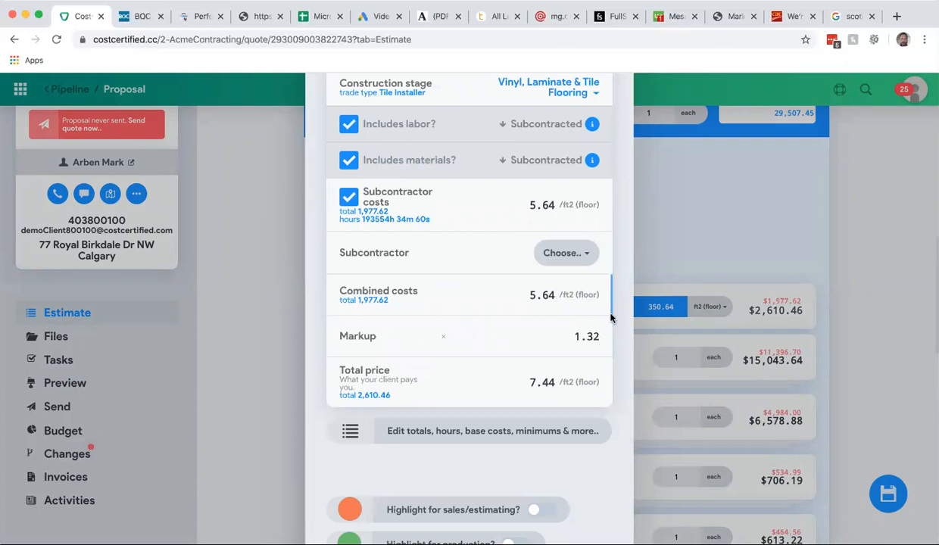
click(696, 206)
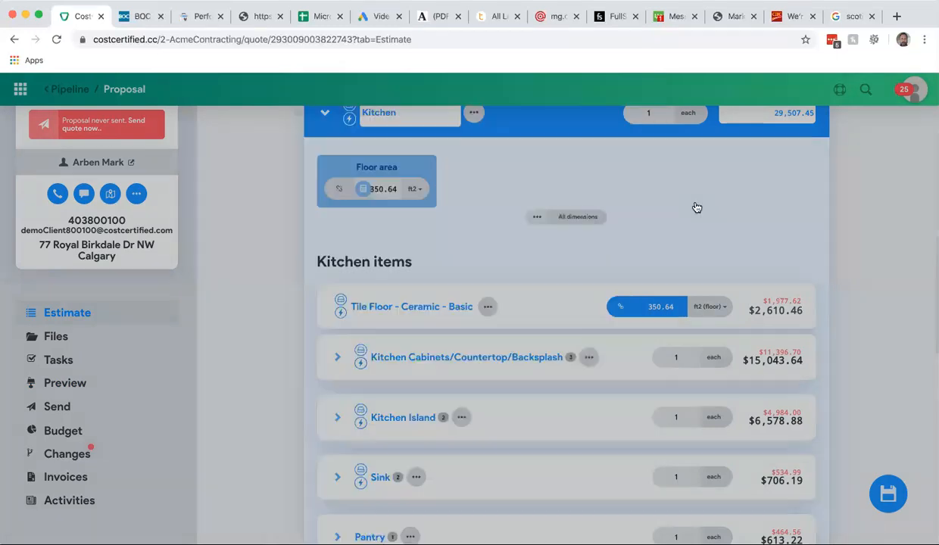
- Expand the Kitchen Cabinets/Countertop/Backsplash sub-assembly and inspect the formulas behind its interior wall area and floor area
scroll(289, 356, down, 3)
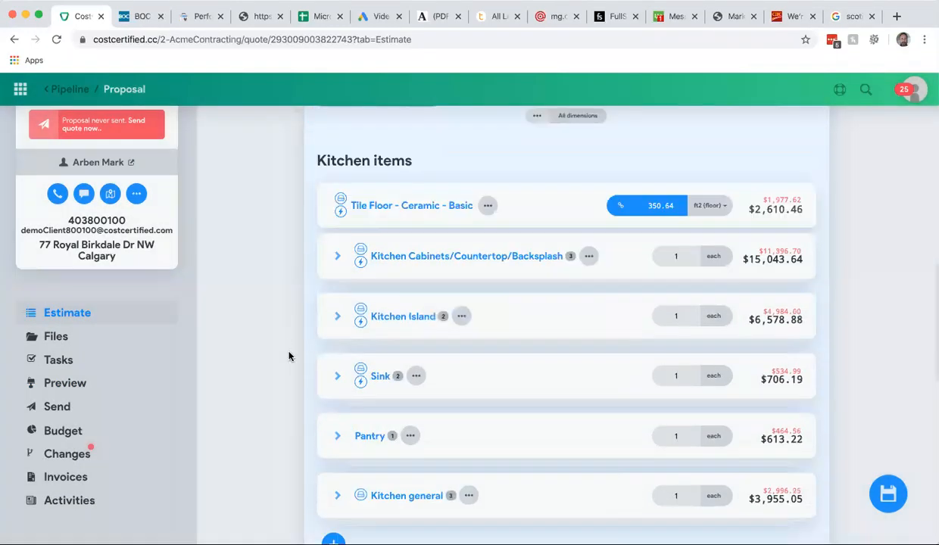
click(337, 258)
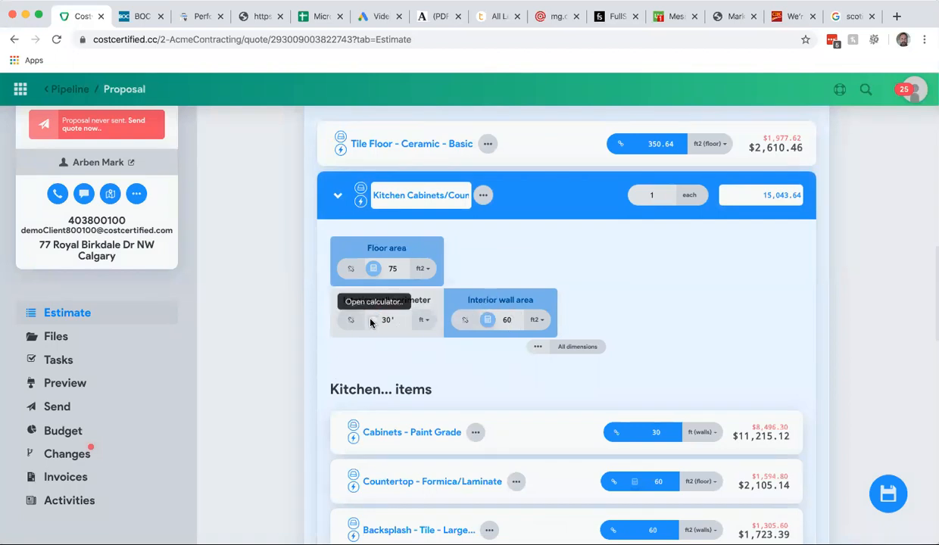
click(373, 321)
click(503, 248)
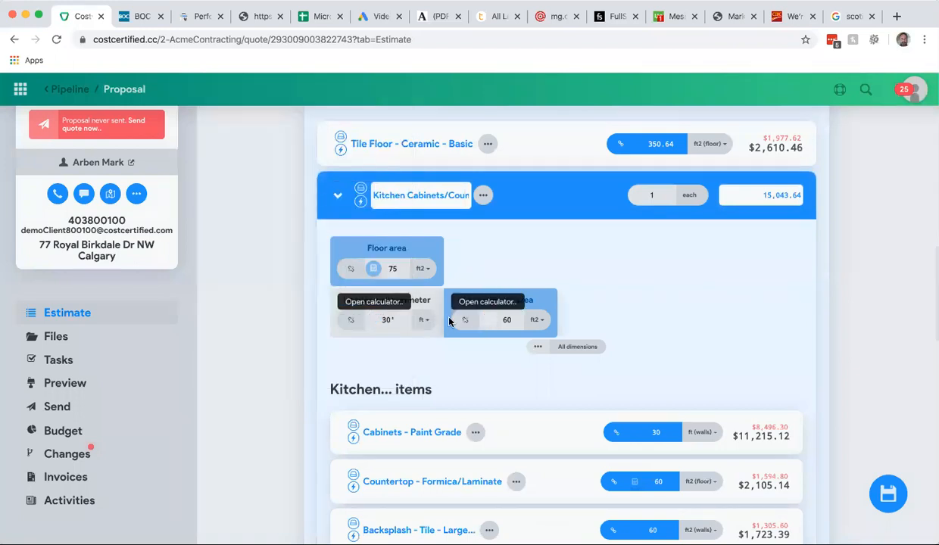
click(487, 320)
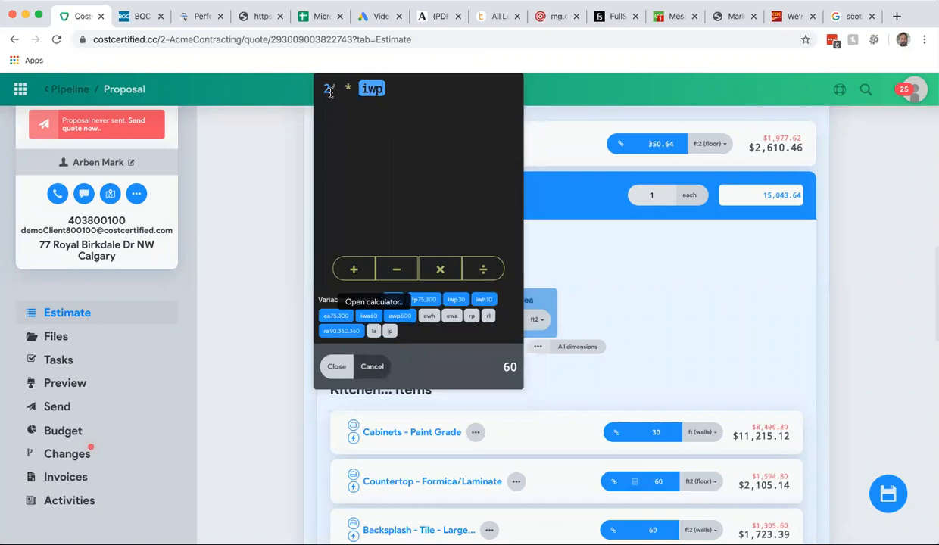
click(594, 256)
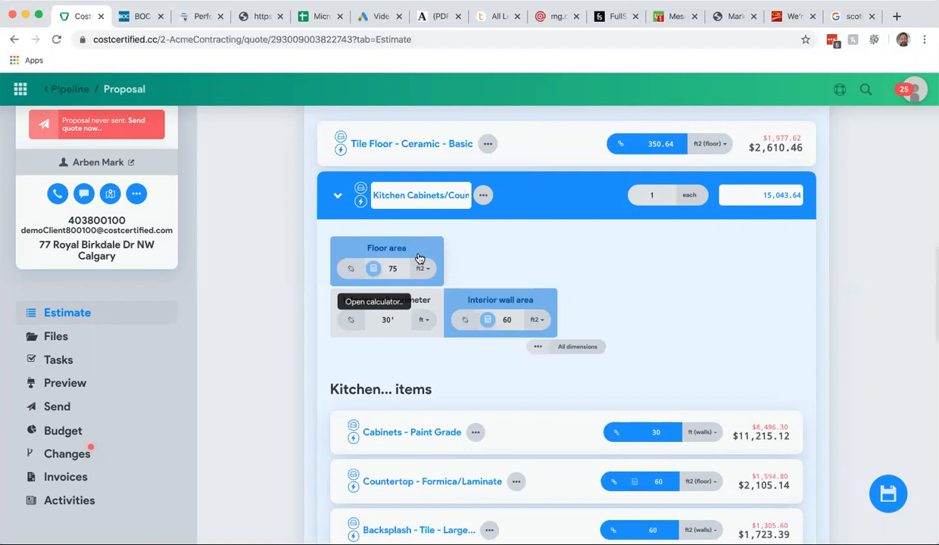
click(373, 270)
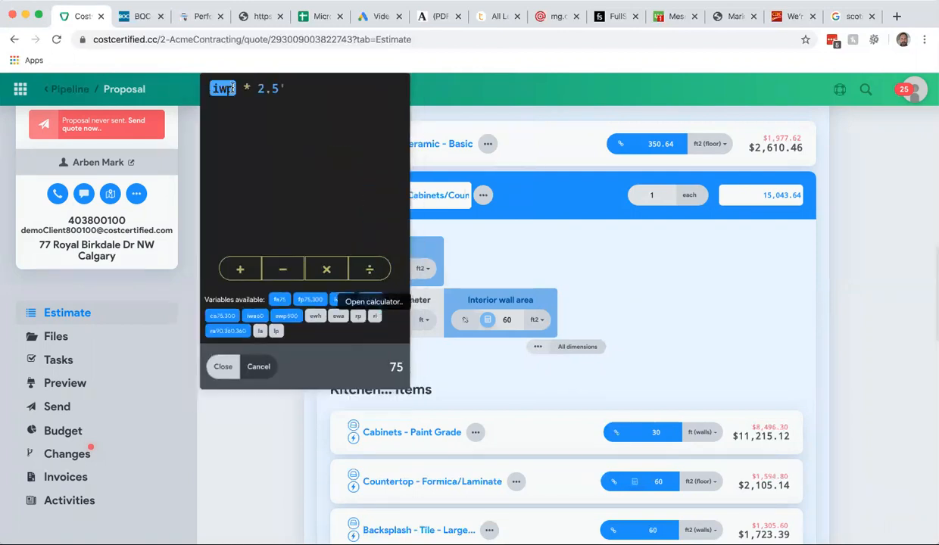
click(610, 240)
scroll(284, 326, down, 1)
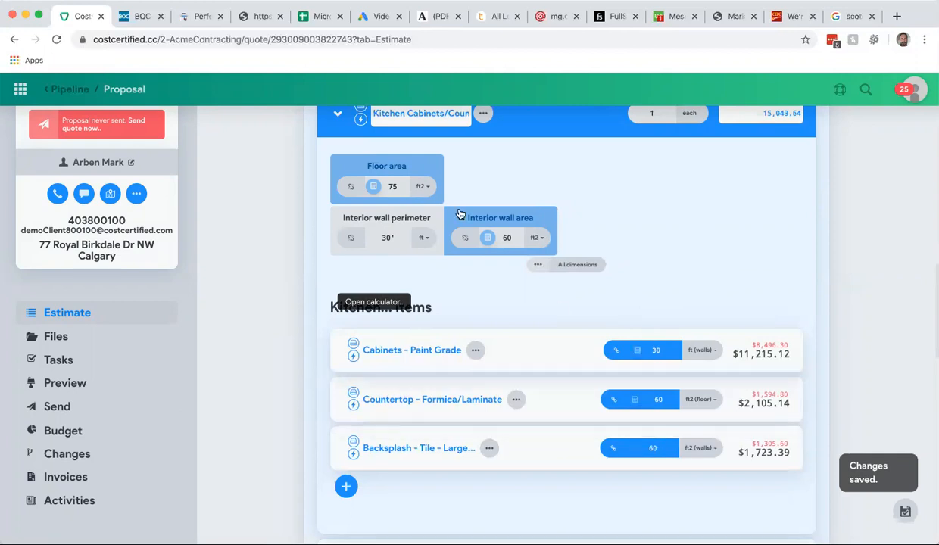
- Open the Cabinets - Paint Grade item and review its attributes, pictures and costs, then close it
click(406, 353)
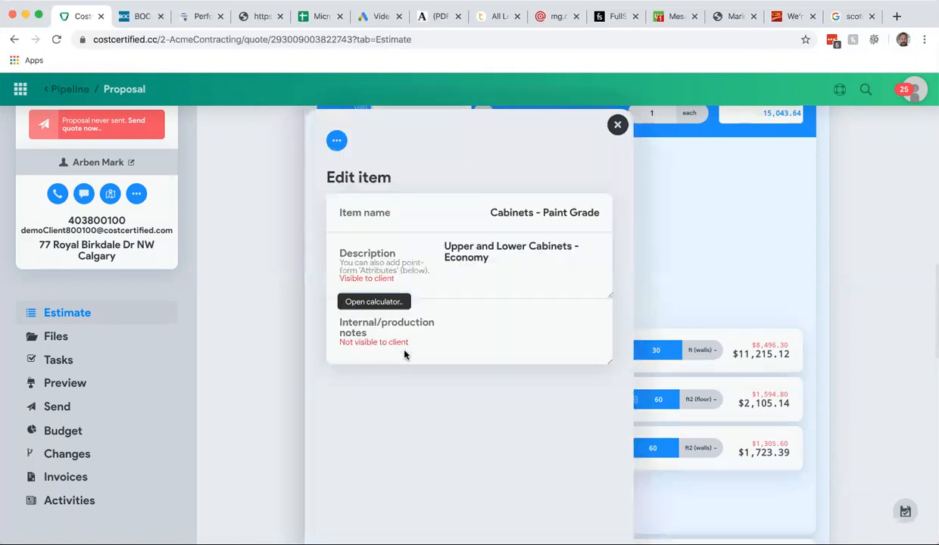
scroll(356, 329, down, 5)
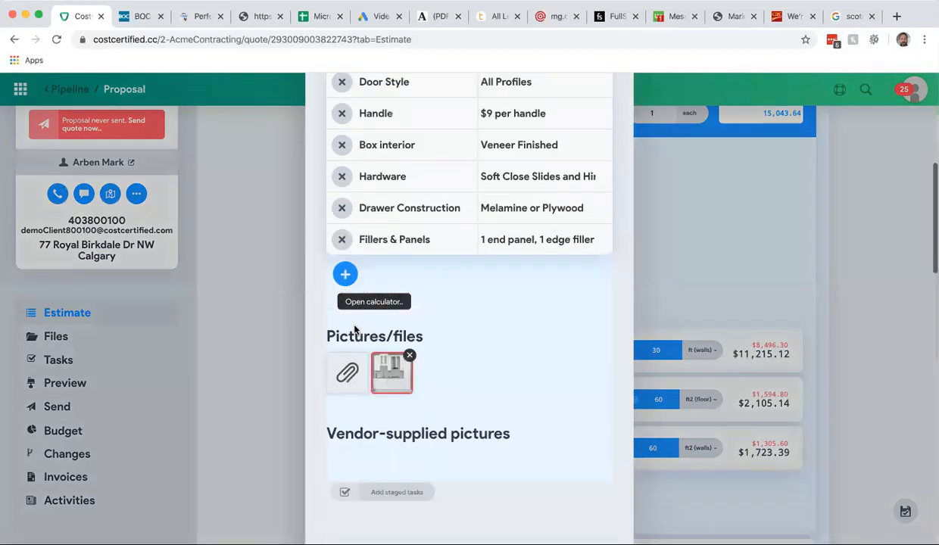
scroll(468, 283, down, 3)
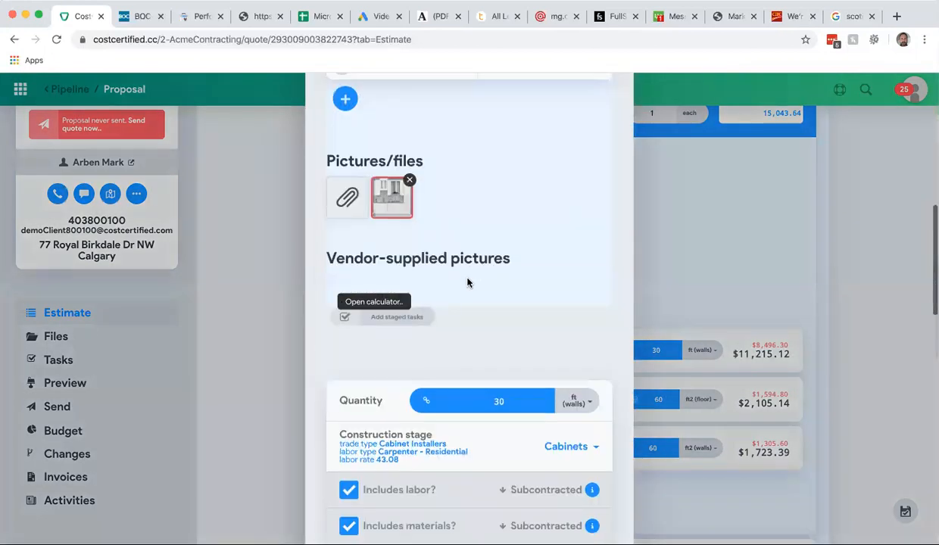
scroll(467, 283, down, 4)
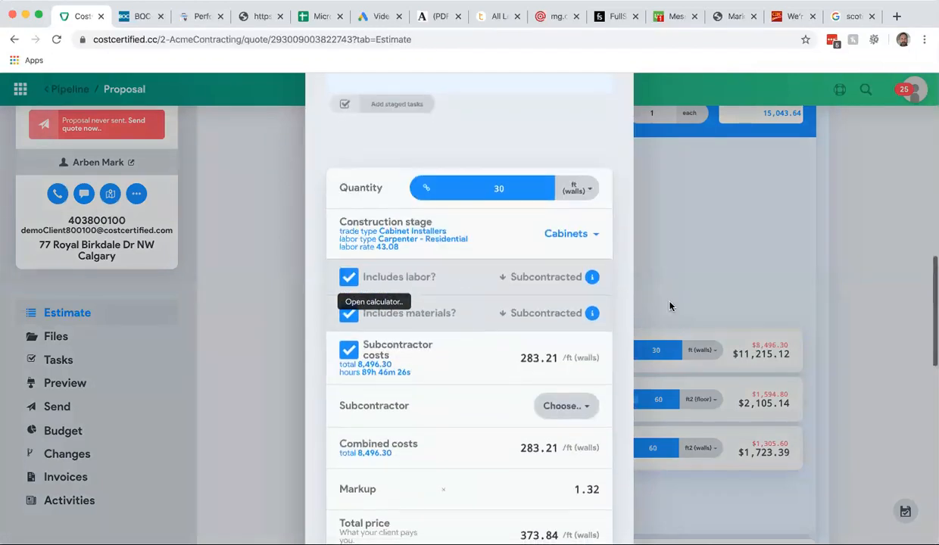
click(704, 270)
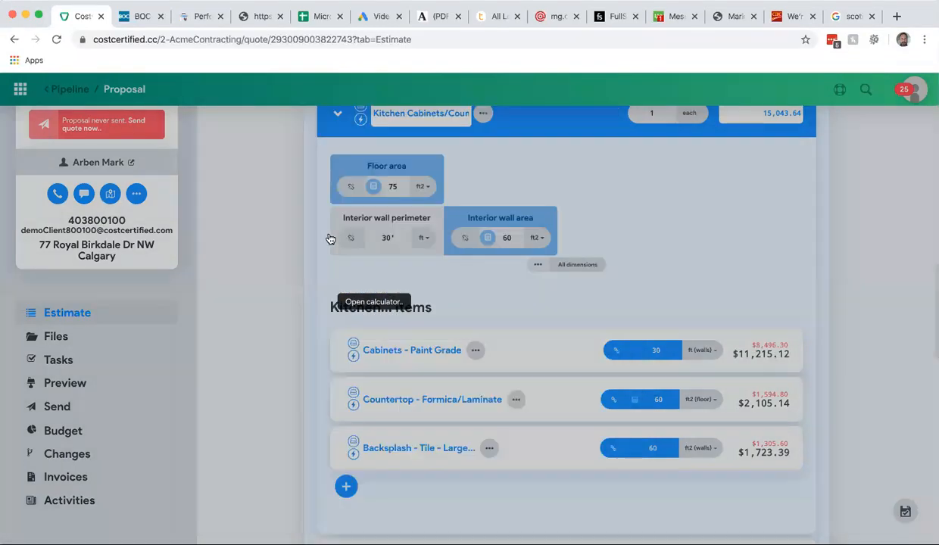
- Collapse the Kitchen Cabinets/Countertop/Backsplash sub-assembly and the Kitchen assembly
scroll(287, 226, up, 2)
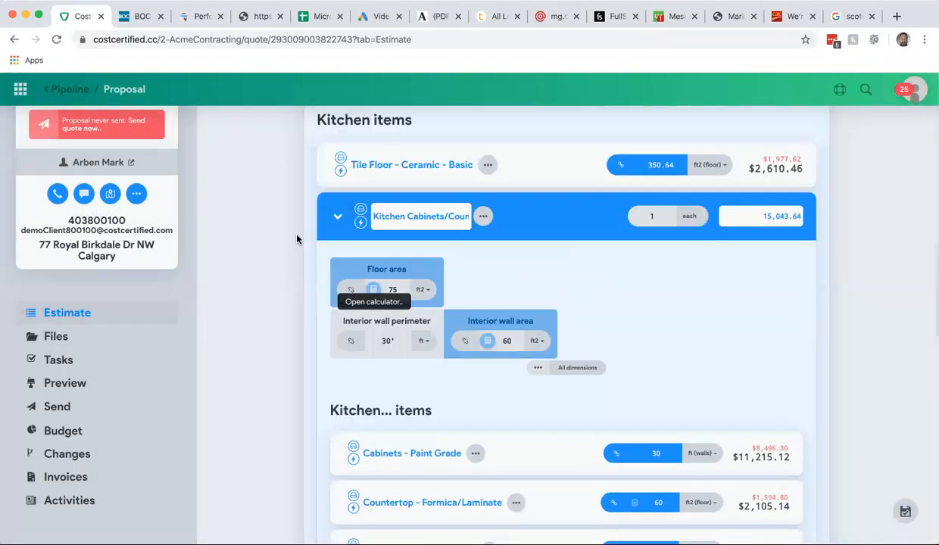
click(339, 219)
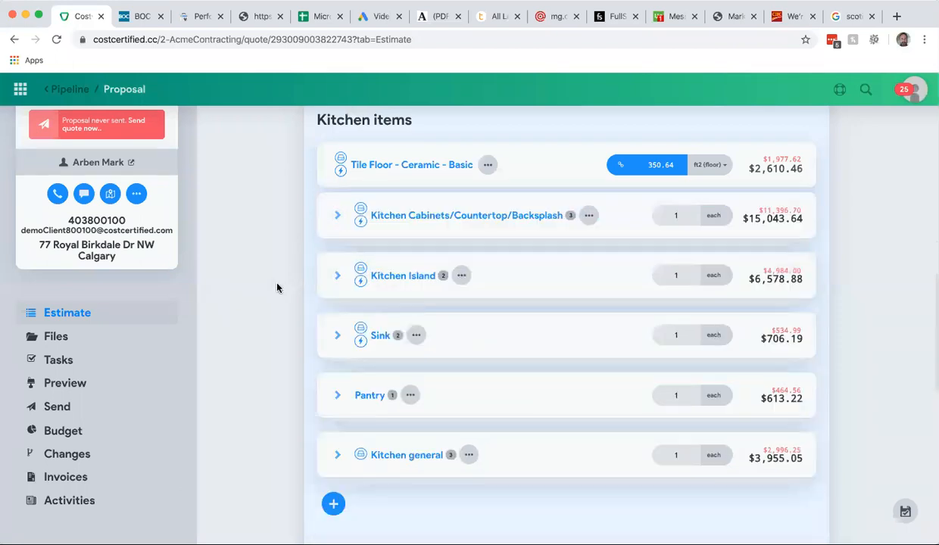
scroll(277, 288, down, 2)
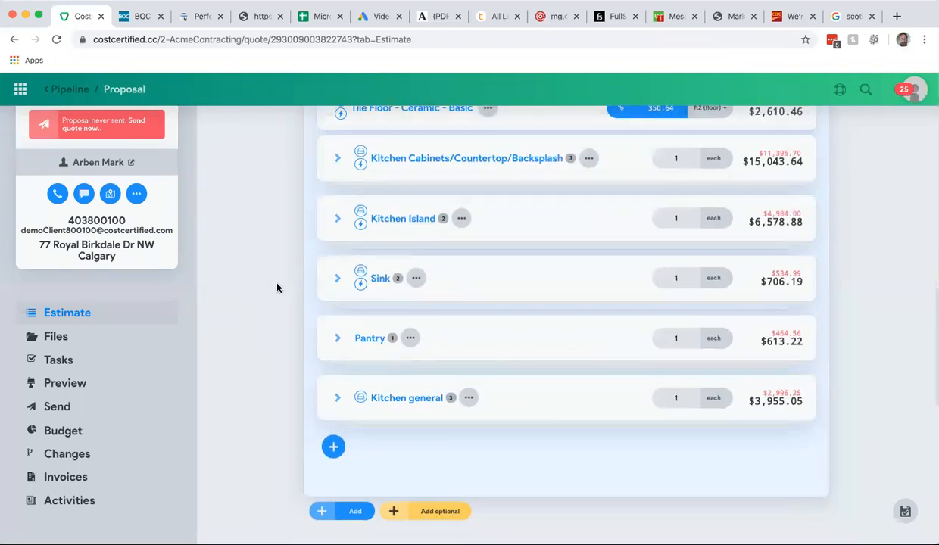
scroll(277, 287, up, 5)
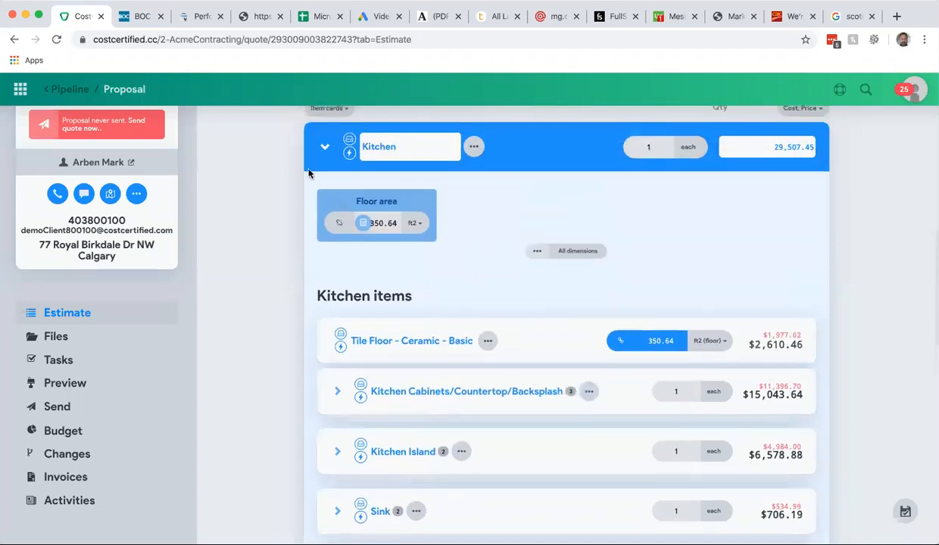
click(325, 149)
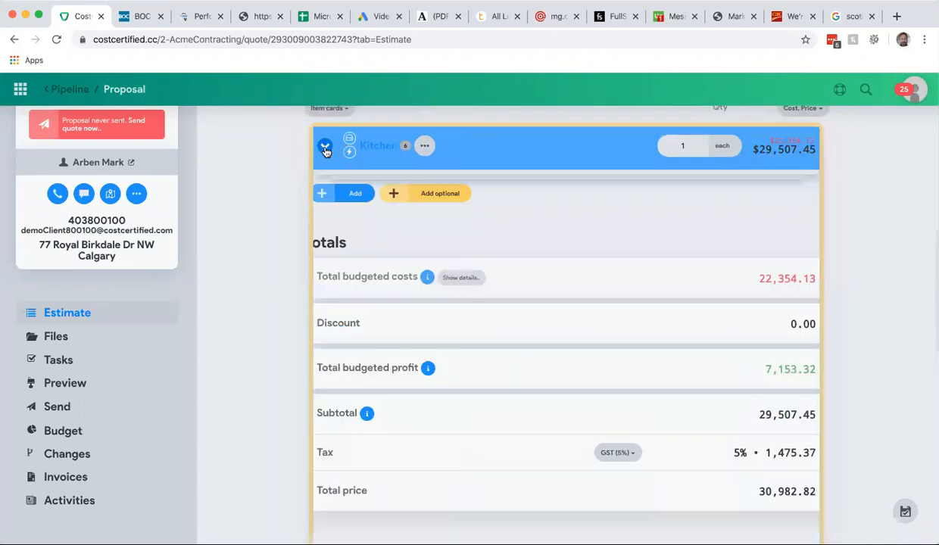
- Expand and collapse the Kitchen assembly again and scroll through the estimate's items and required dimensions
scroll(264, 209, up, 2)
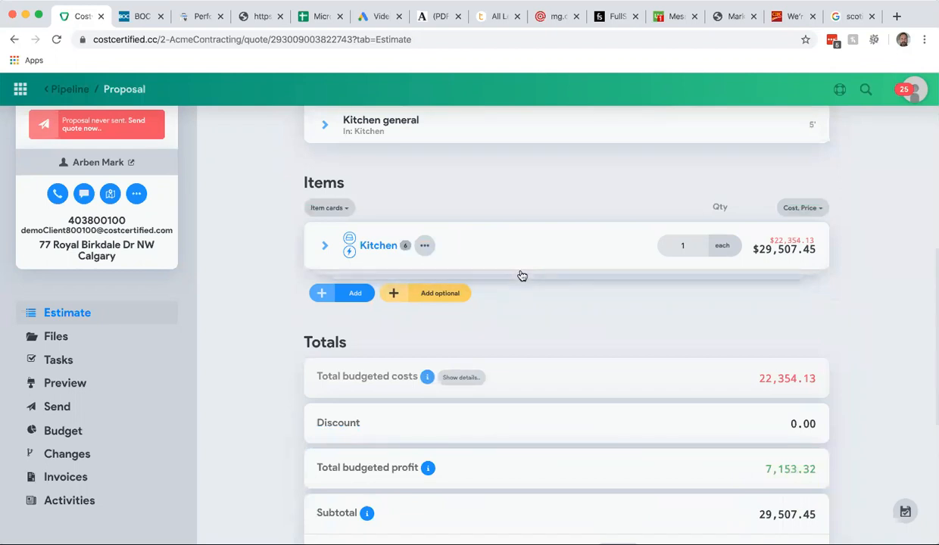
click(325, 247)
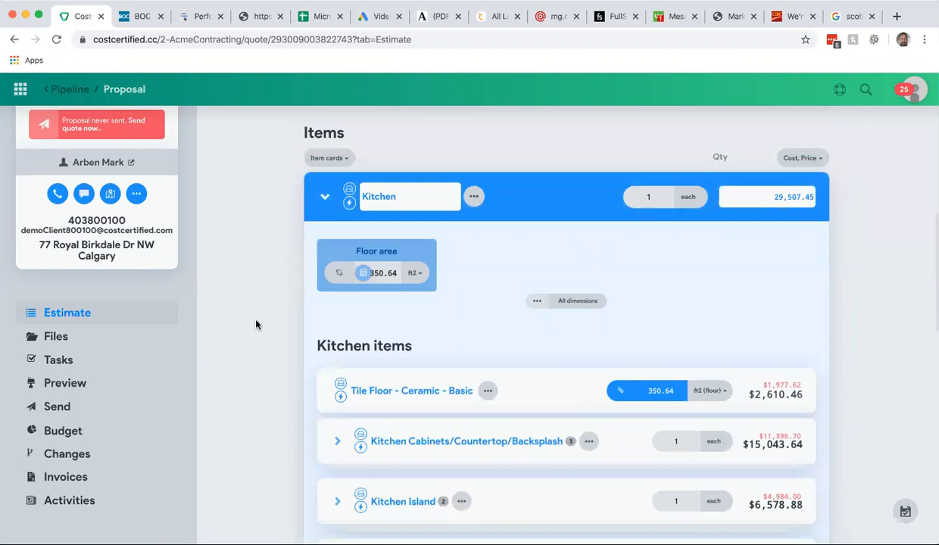
scroll(255, 324, down, 1)
scroll(255, 324, down, 1)
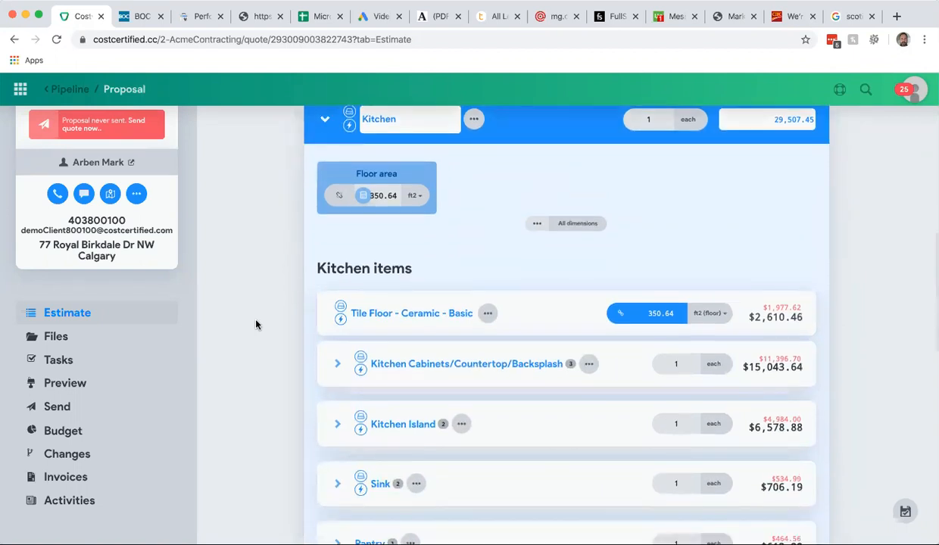
click(323, 121)
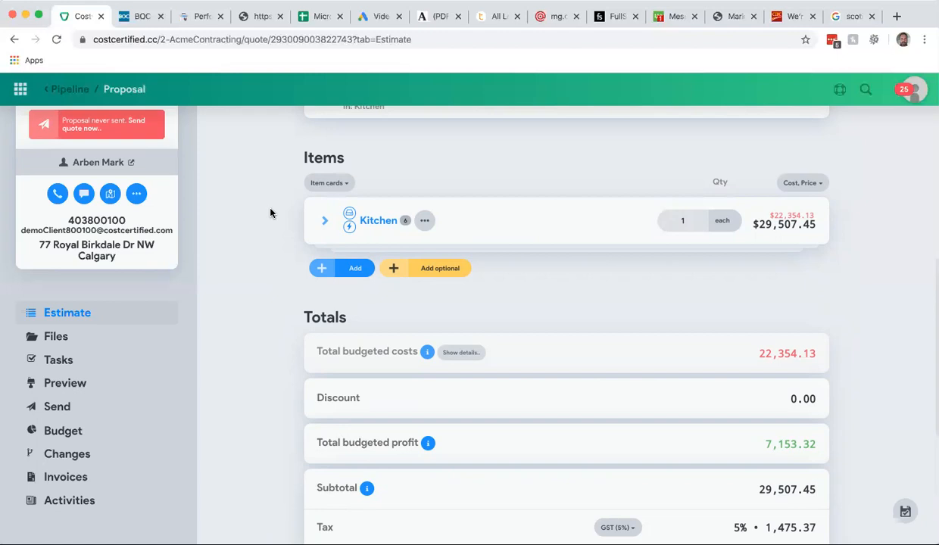
scroll(270, 213, up, 5)
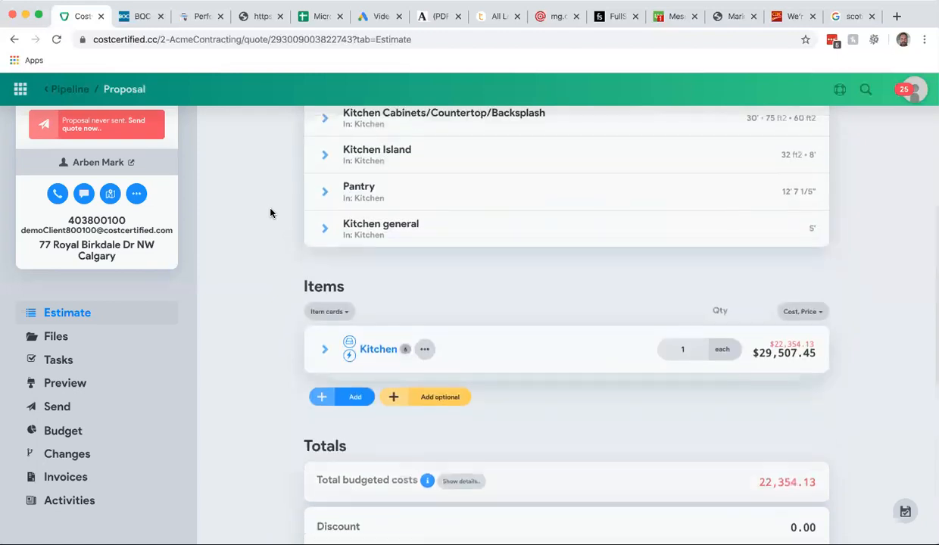
scroll(270, 213, down, 2)
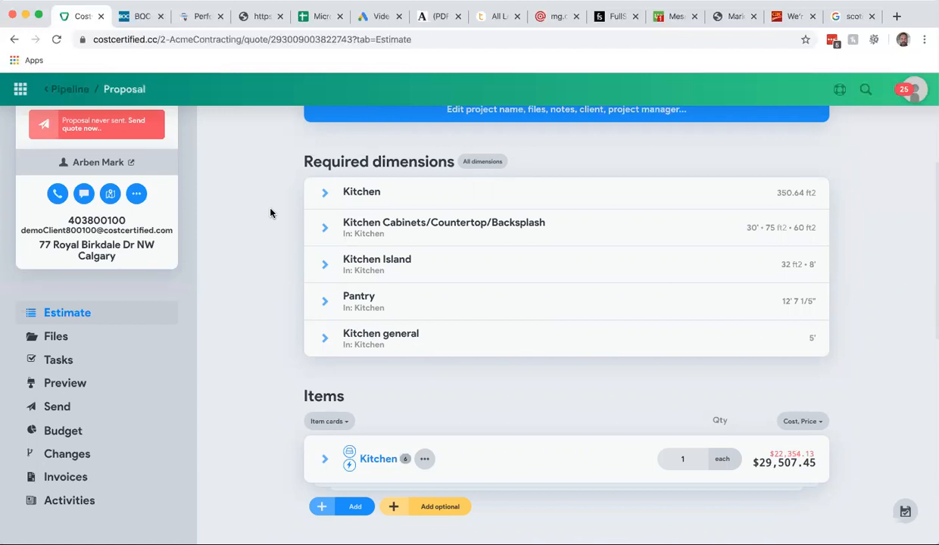
- Review the estimate's required dimensions, the Kitchen item and the totals section
scroll(271, 213, up, 1)
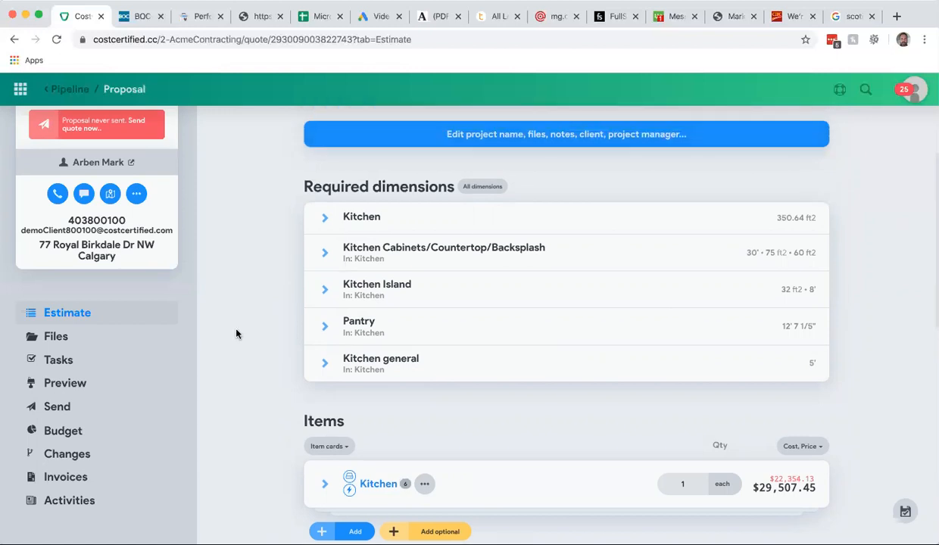
scroll(237, 334, down, 1)
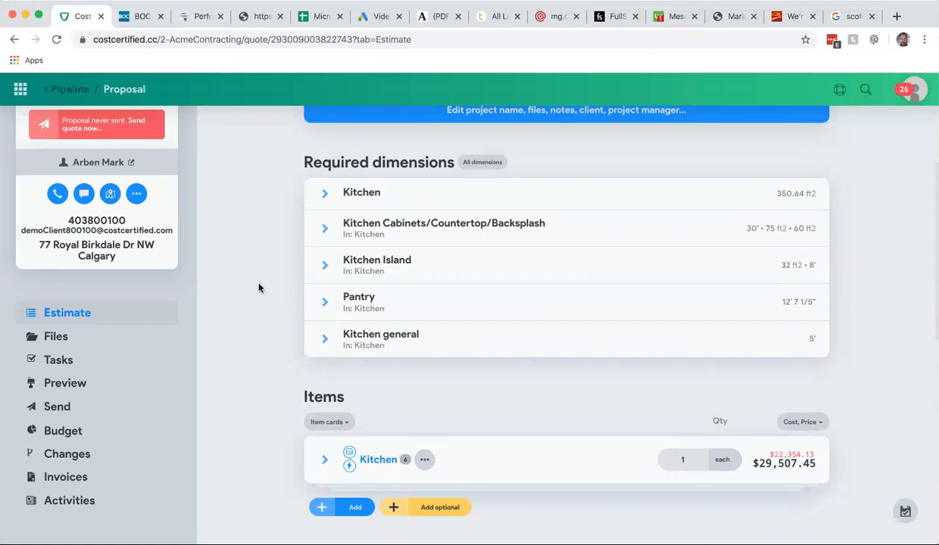
scroll(258, 288, down, 1)
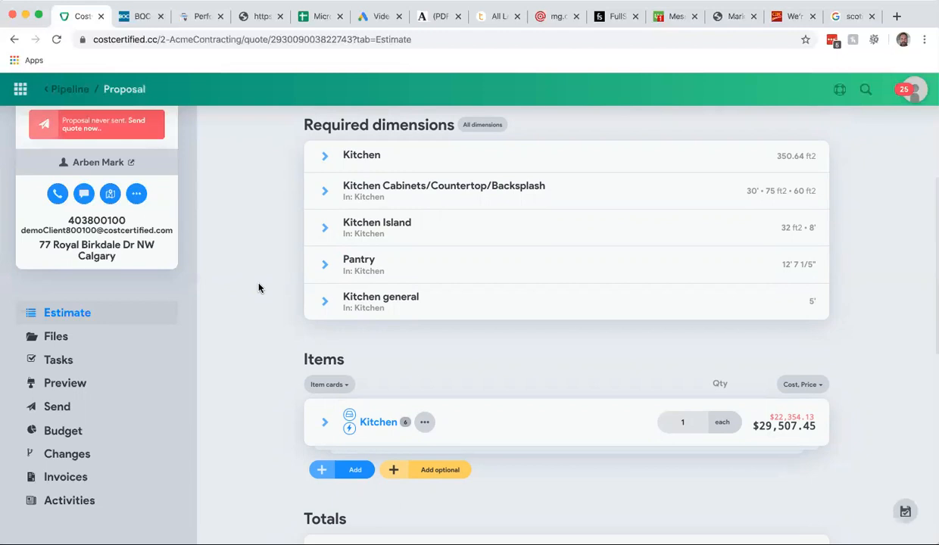
scroll(258, 287, up, 1)
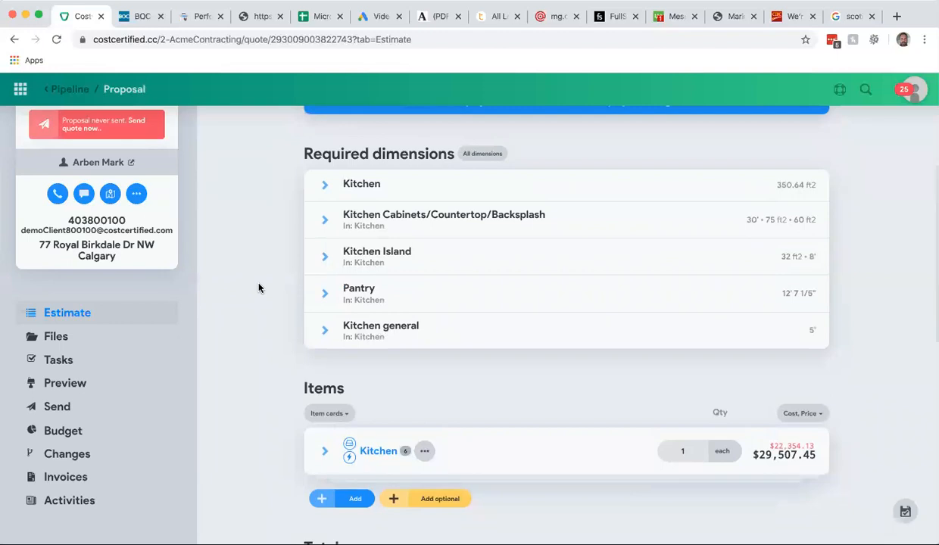
scroll(258, 288, down, 5)
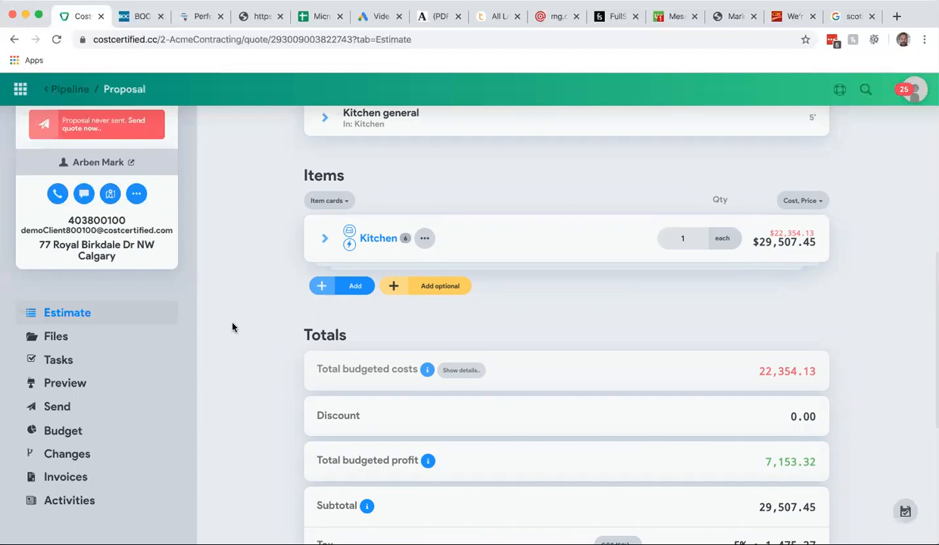
scroll(231, 331, up, 2)
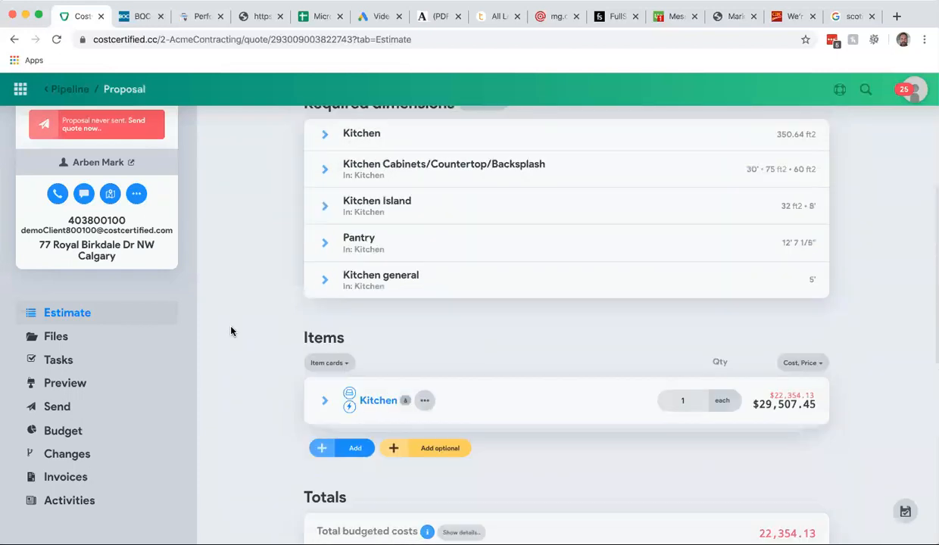